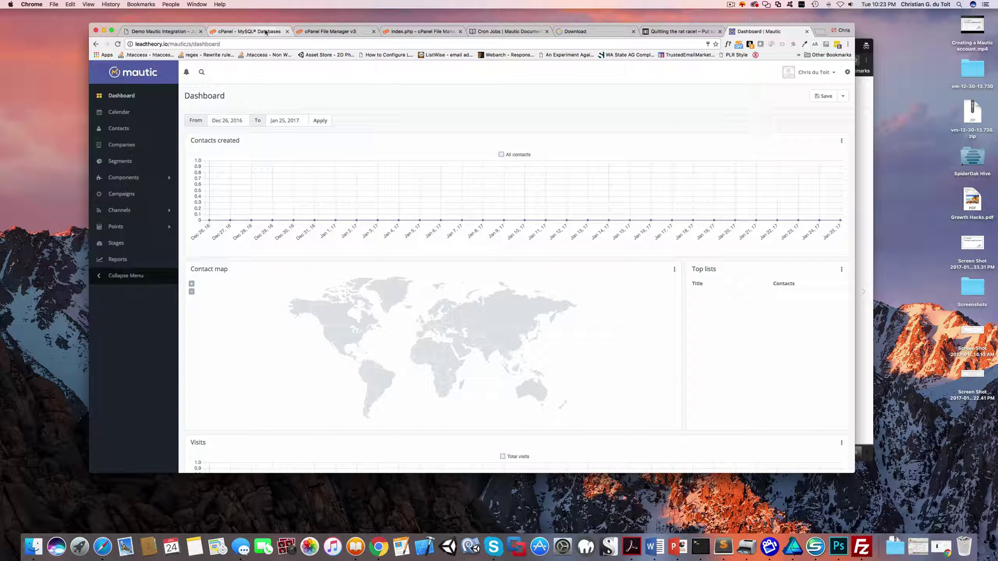
Open cPanel's Cron Jobs page under Advanced, then bring up the Mautic cron documentation
{"action": "left_click", "coordinate": [266, 32]}
{"action": "left_click", "coordinate": [112, 69]}
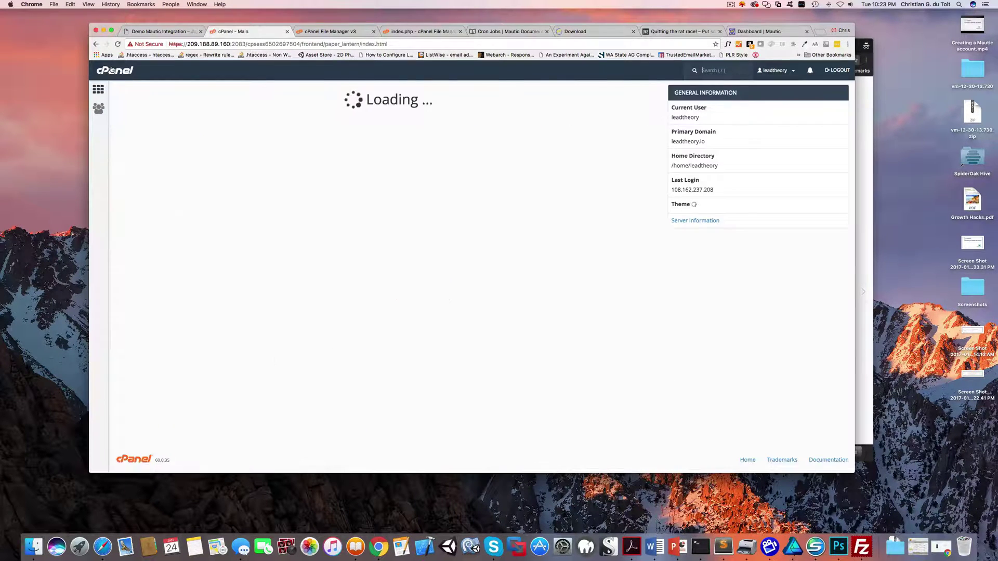
{"action": "scroll", "coordinate": [337, 128], "scroll_direction": "down", "scroll_amount": 5}
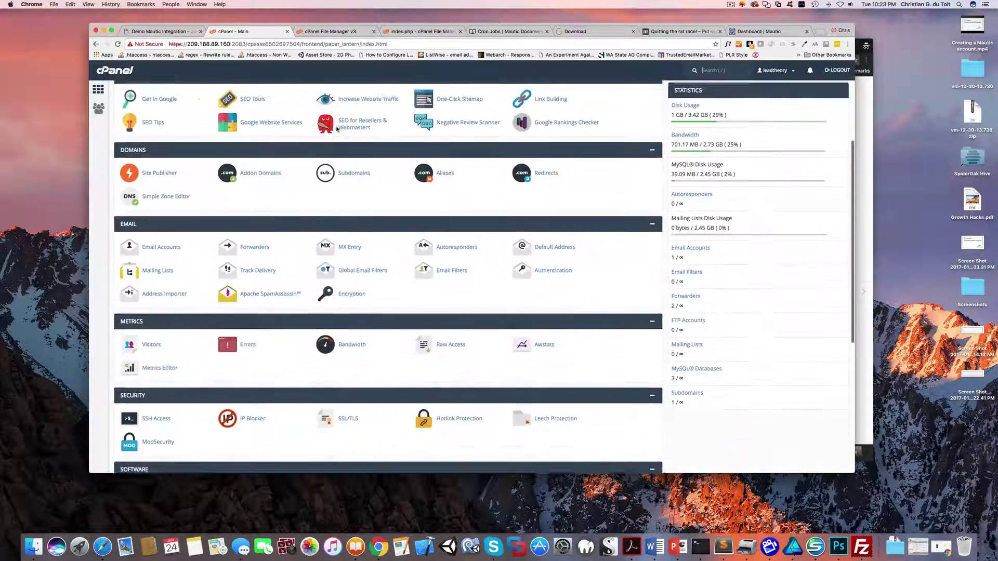
{"action": "scroll", "coordinate": [336, 129], "scroll_direction": "down", "scroll_amount": 3}
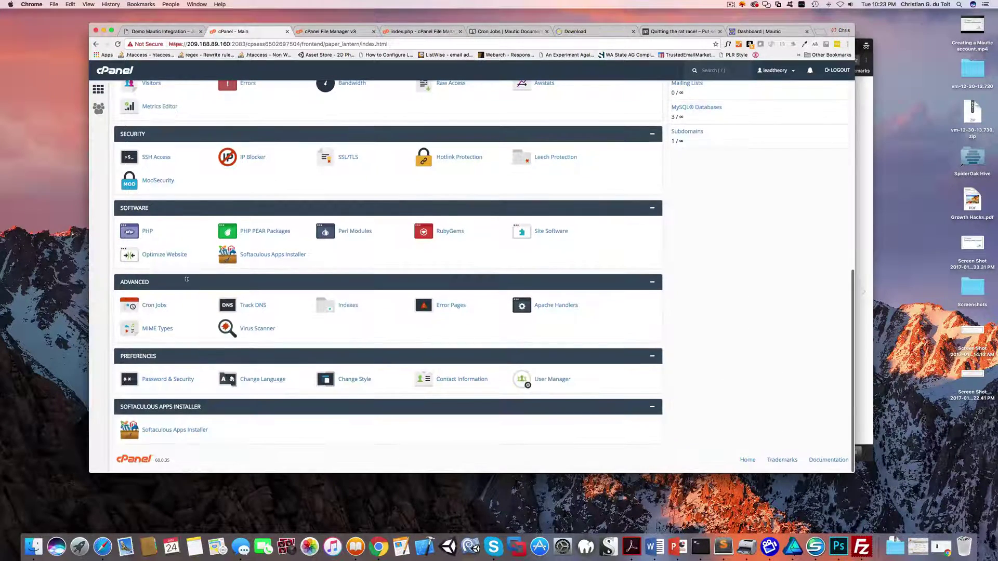
{"action": "left_click", "coordinate": [151, 306]}
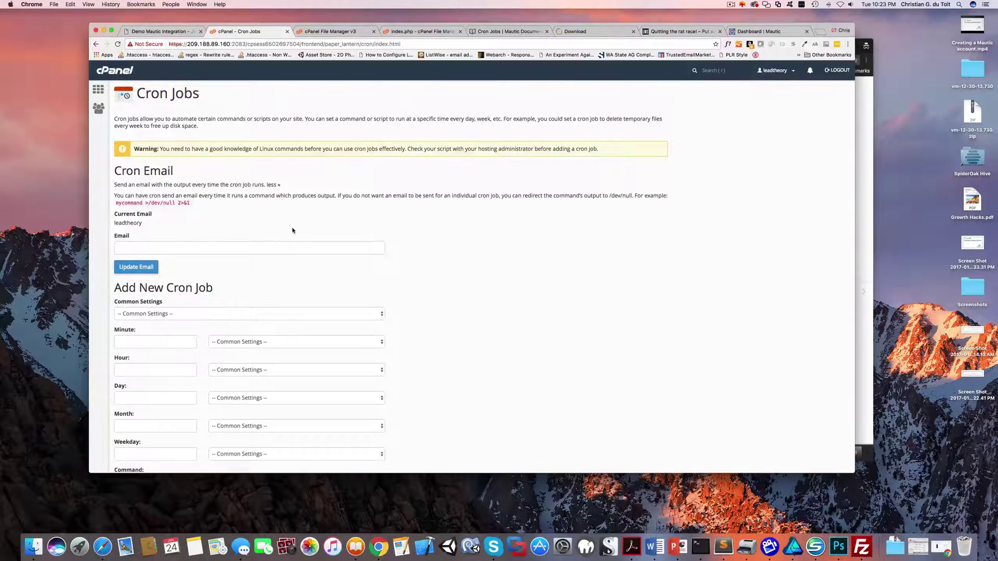
{"action": "scroll", "coordinate": [293, 230], "scroll_direction": "down", "scroll_amount": 4}
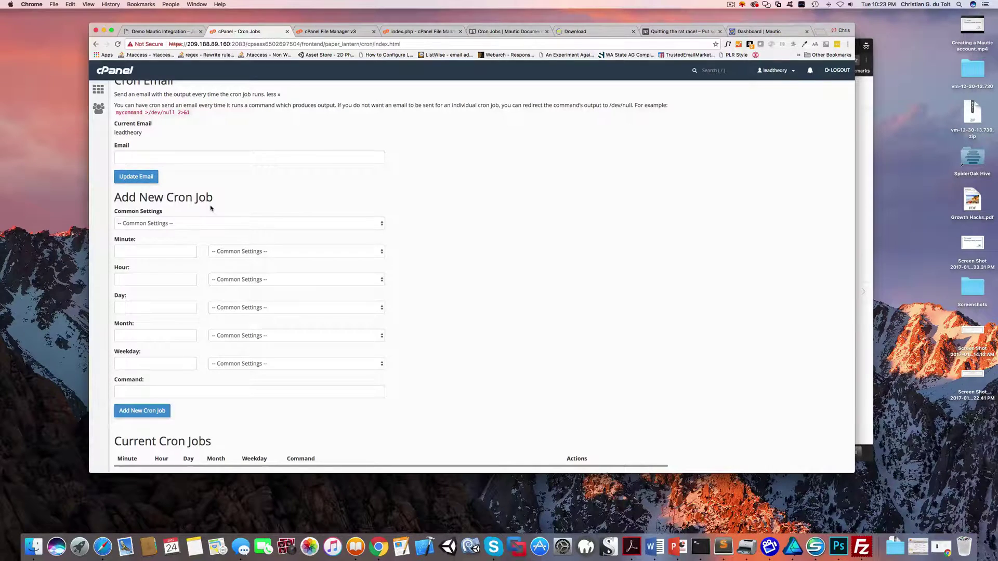
{"action": "left_click", "coordinate": [494, 33]}
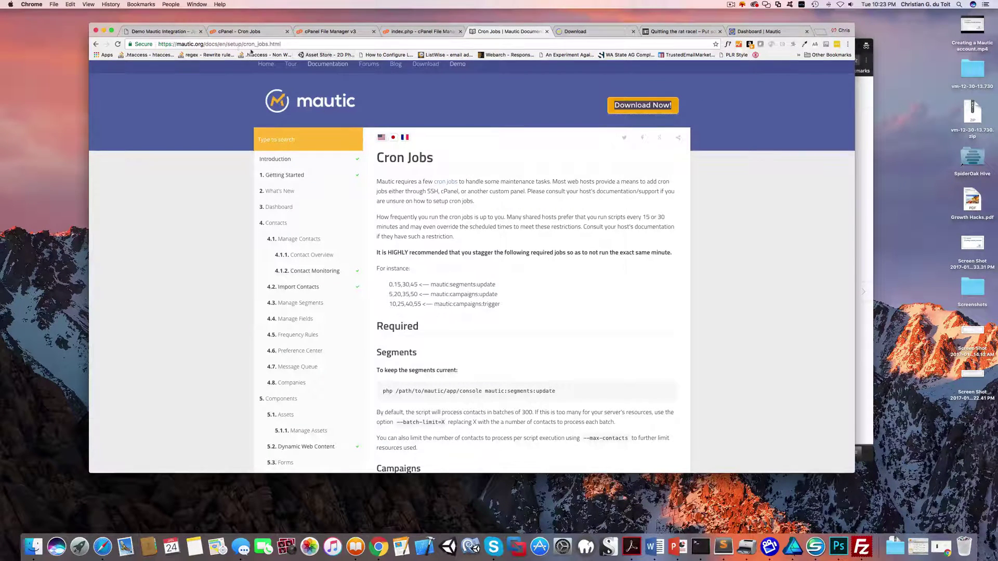
{"action": "left_click", "coordinate": [251, 46]}
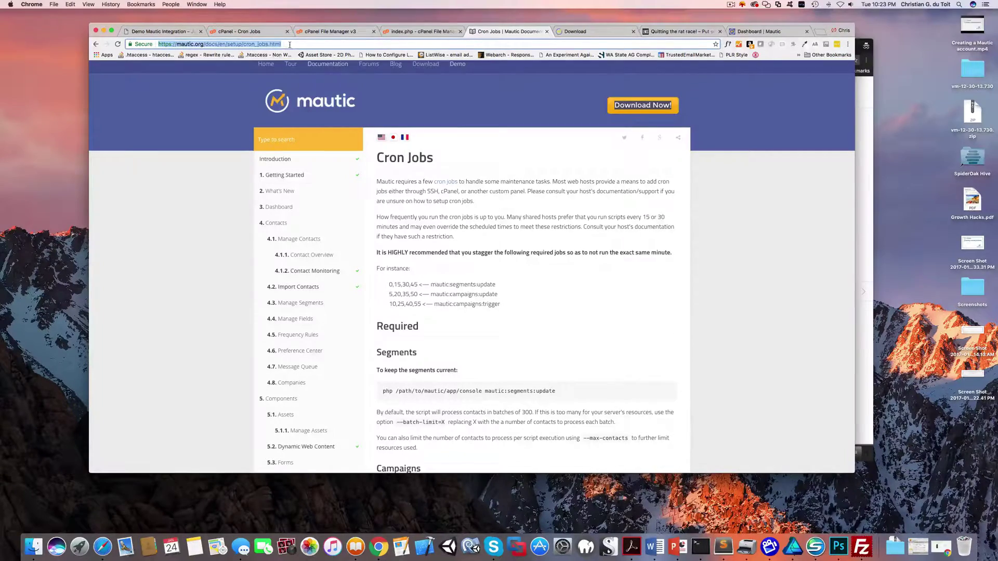
{"action": "left_click", "coordinate": [458, 169]}
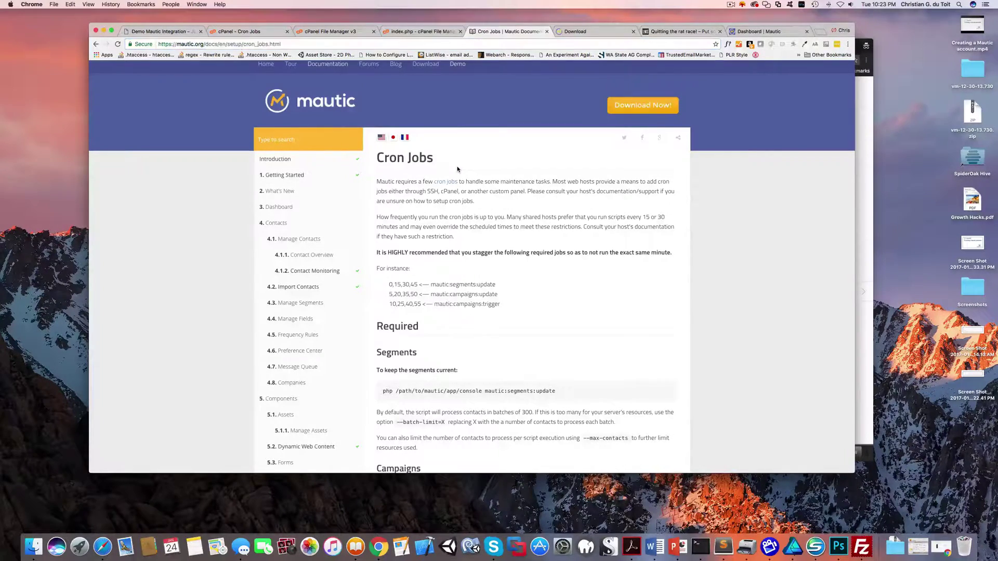
{"action": "scroll", "coordinate": [458, 169], "scroll_direction": "down", "scroll_amount": 3}
{"action": "scroll", "coordinate": [458, 169], "scroll_direction": "down", "scroll_amount": 5}
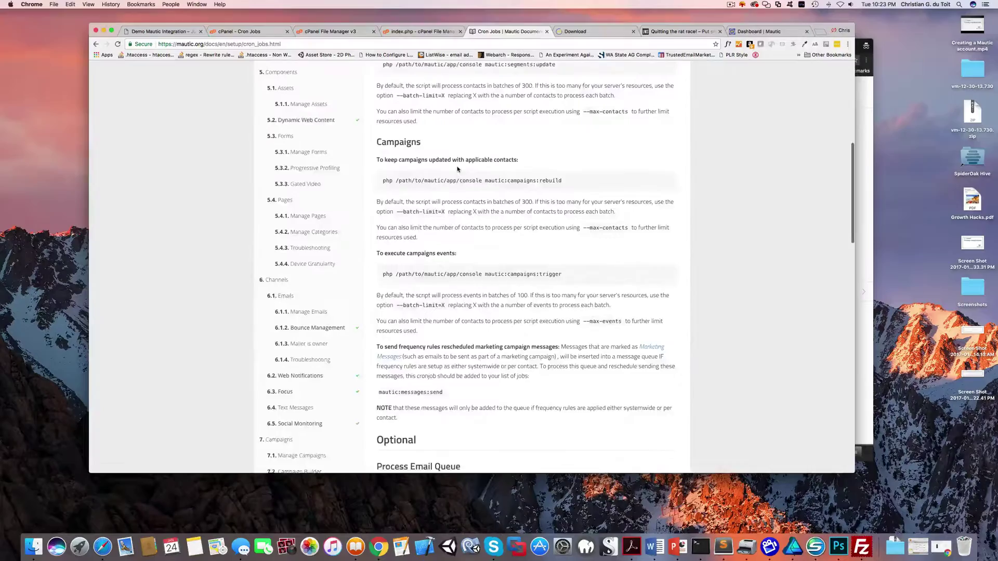
{"action": "scroll", "coordinate": [457, 169], "scroll_direction": "down", "scroll_amount": 3}
{"action": "scroll", "coordinate": [458, 168], "scroll_direction": "down", "scroll_amount": 7}
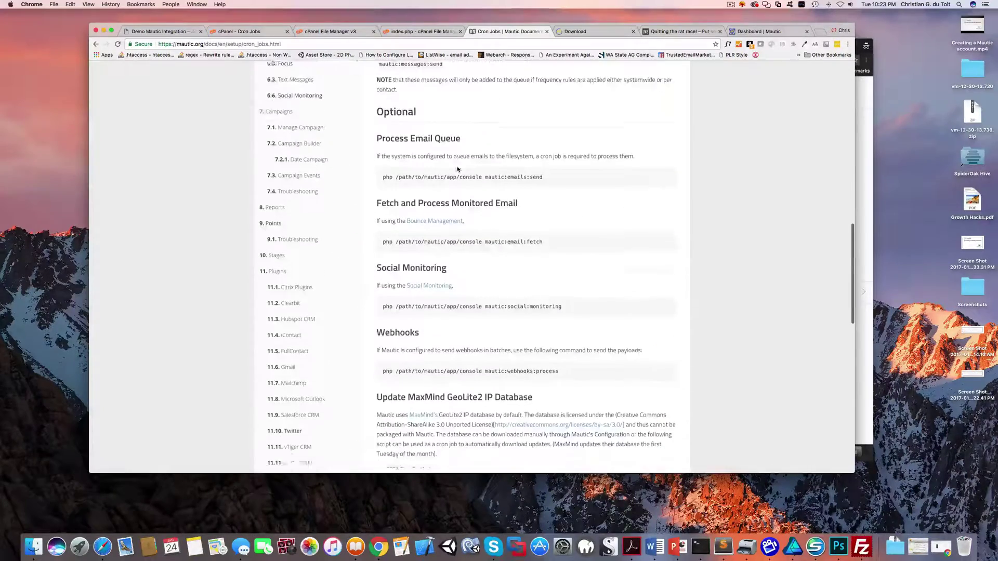
{"action": "scroll", "coordinate": [458, 169], "scroll_direction": "down", "scroll_amount": 4}
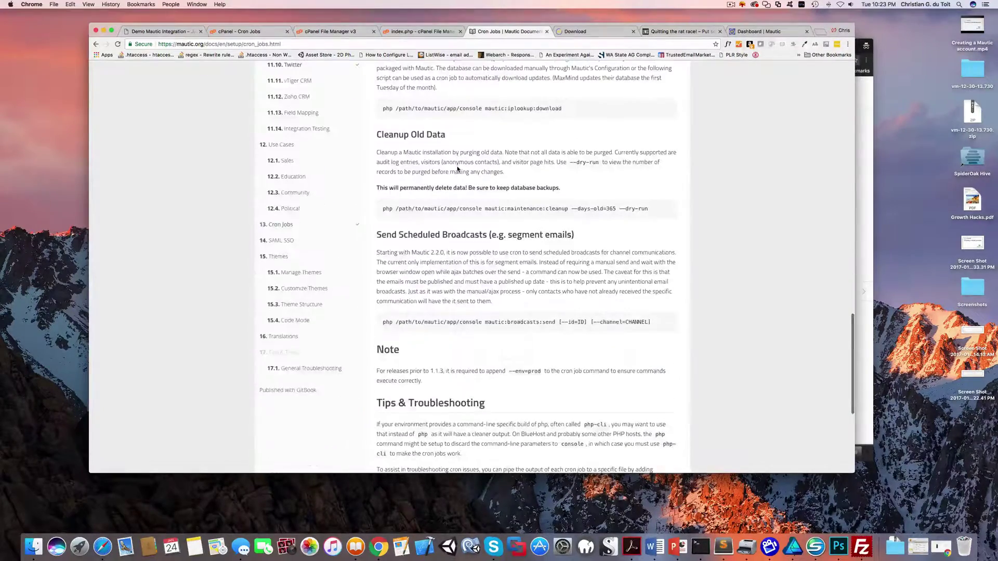
{"action": "scroll", "coordinate": [458, 169], "scroll_direction": "up", "scroll_amount": 6}
{"action": "scroll", "coordinate": [458, 169], "scroll_direction": "up", "scroll_amount": 8}
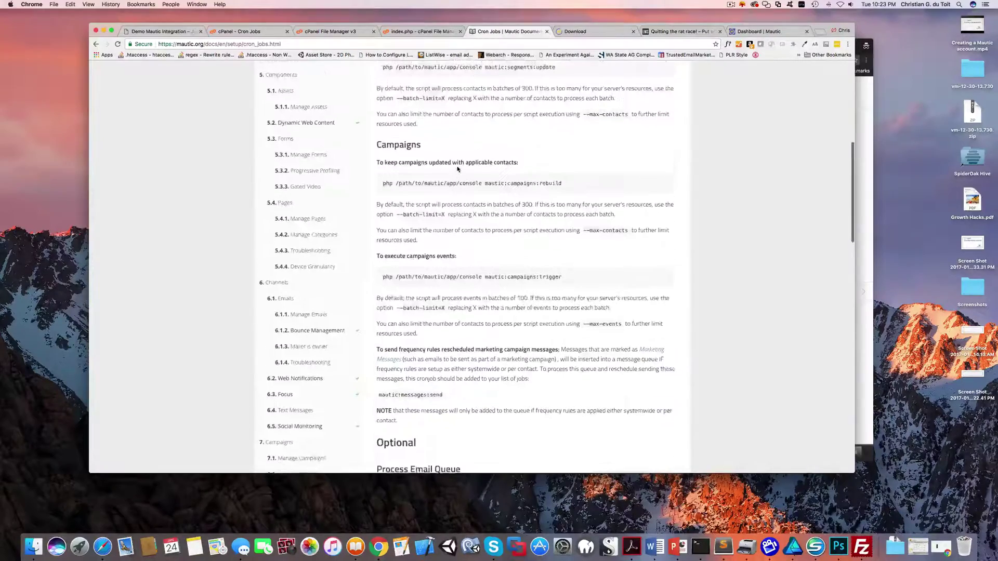
{"action": "scroll", "coordinate": [458, 169], "scroll_direction": "up", "scroll_amount": 6}
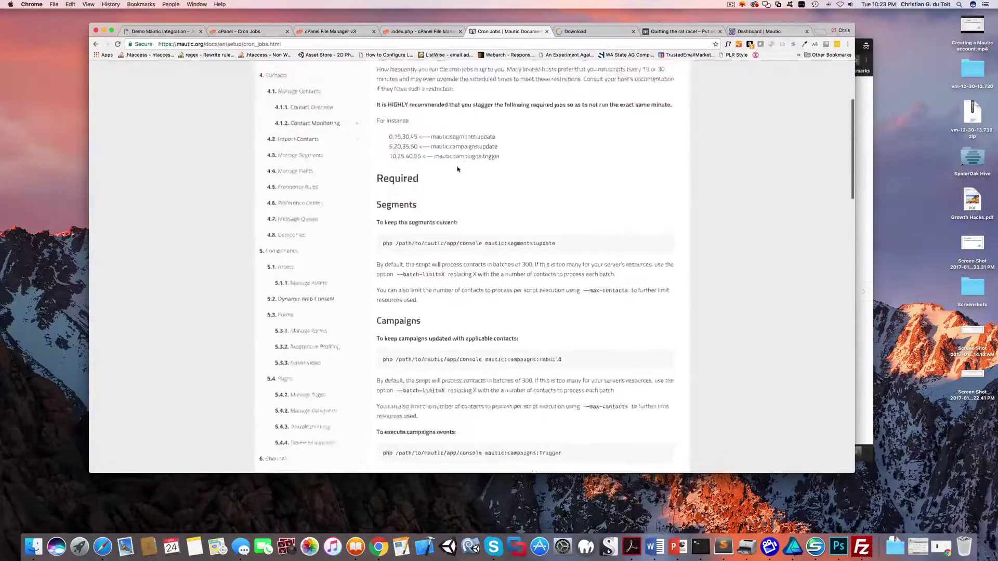
{"action": "scroll", "coordinate": [458, 169], "scroll_direction": "down", "scroll_amount": 2}
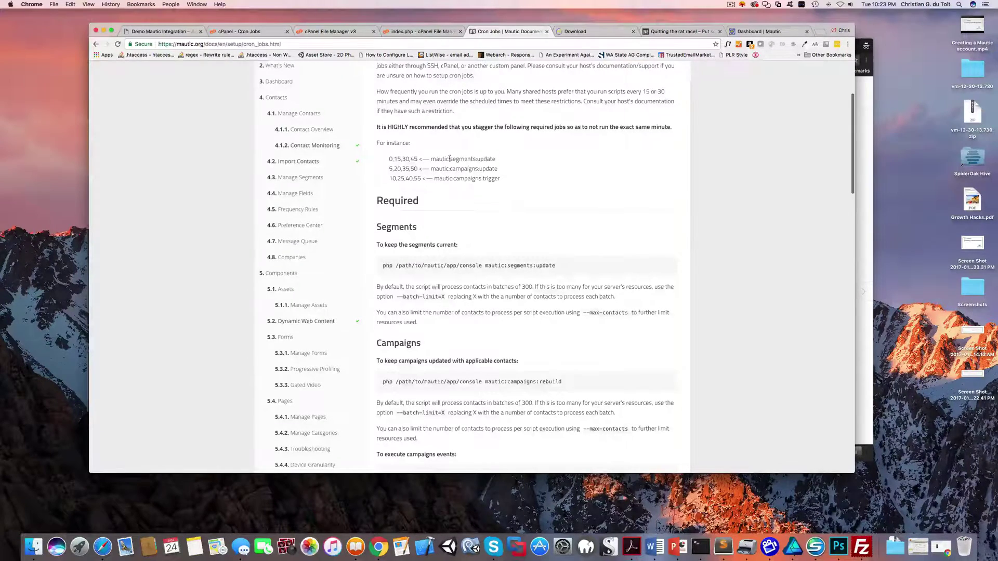
{"action": "left_click_drag", "start_coordinate": [450, 159], "coordinate": [453, 178]}
{"action": "left_click", "coordinate": [484, 178]}
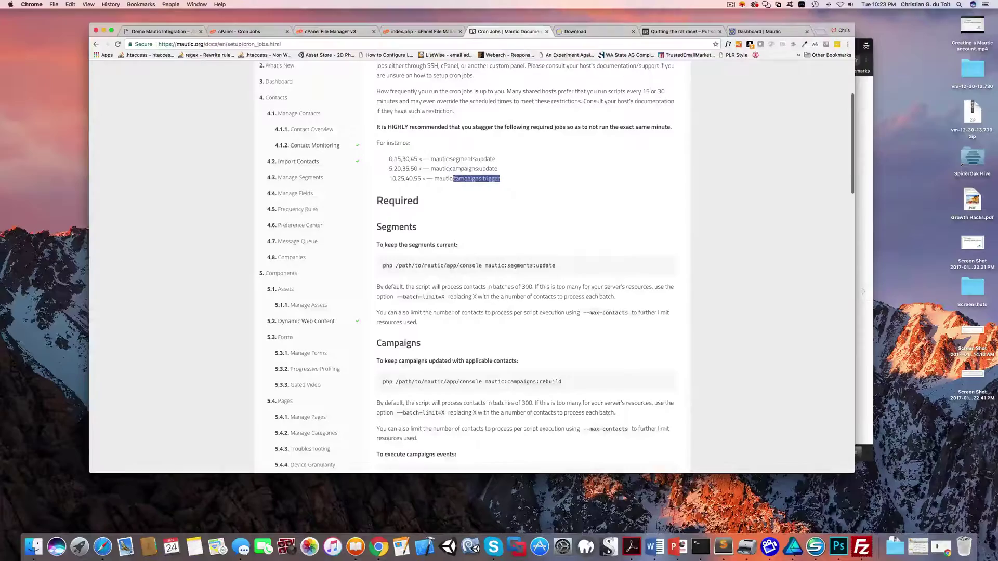
{"action": "scroll", "coordinate": [462, 167], "scroll_direction": "down", "scroll_amount": 2}
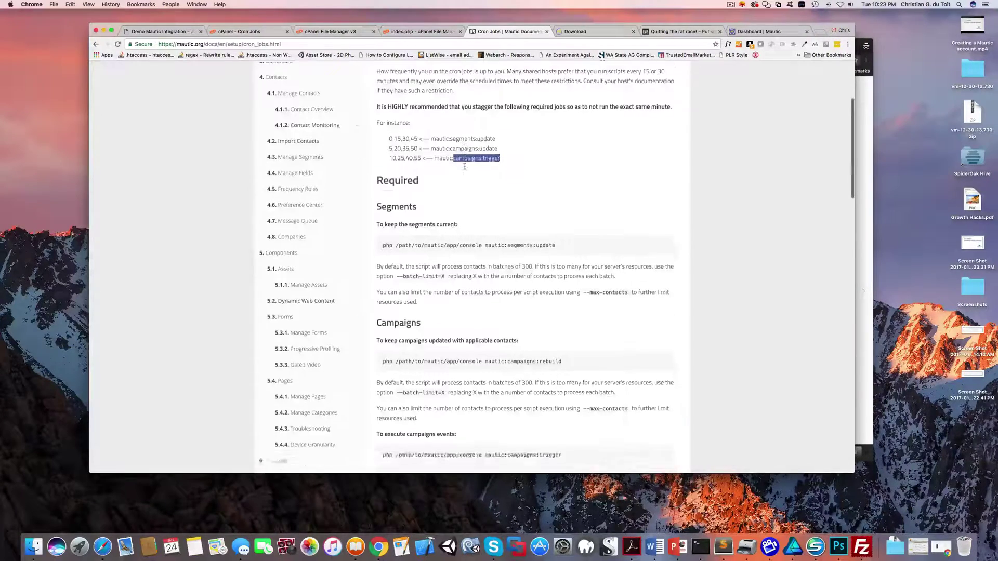
{"action": "scroll", "coordinate": [465, 166], "scroll_direction": "up", "scroll_amount": 1}
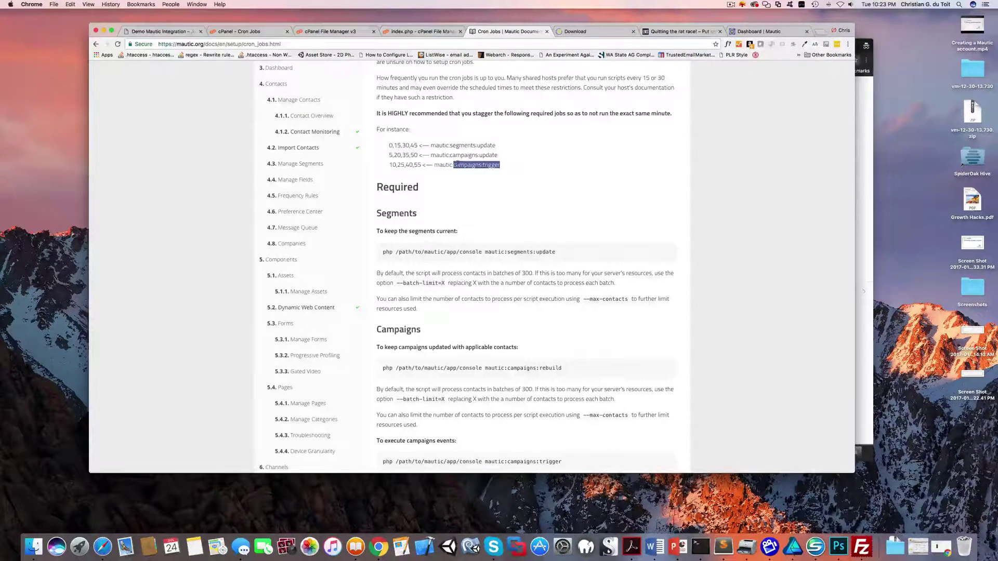
{"action": "scroll", "coordinate": [455, 164], "scroll_direction": "down", "scroll_amount": 1}
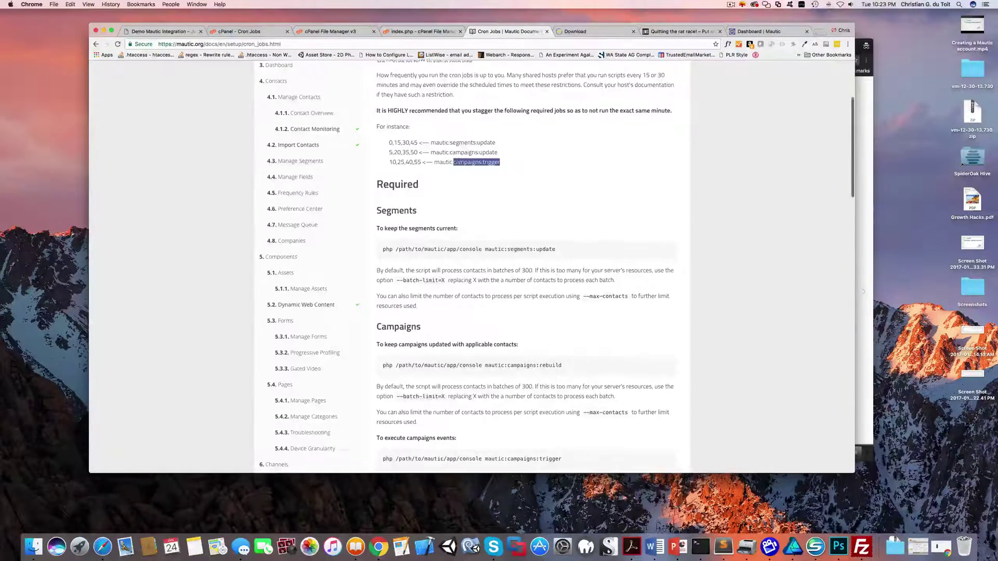
{"action": "scroll", "coordinate": [457, 163], "scroll_direction": "up", "scroll_amount": 2}
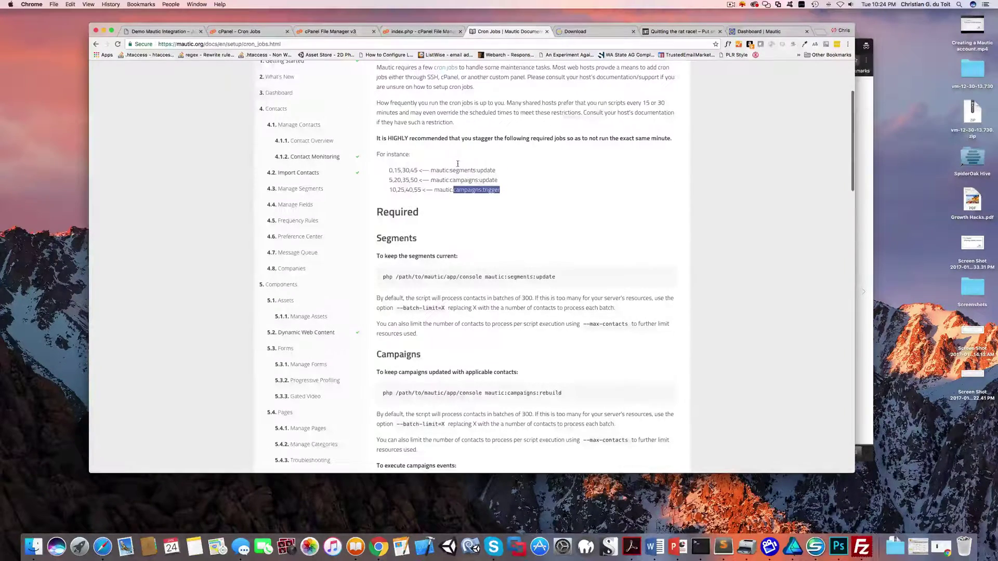
{"action": "left_click_drag", "start_coordinate": [376, 139], "coordinate": [491, 138]}
{"action": "left_click", "coordinate": [606, 133]}
{"action": "triple_click", "coordinate": [606, 133]}
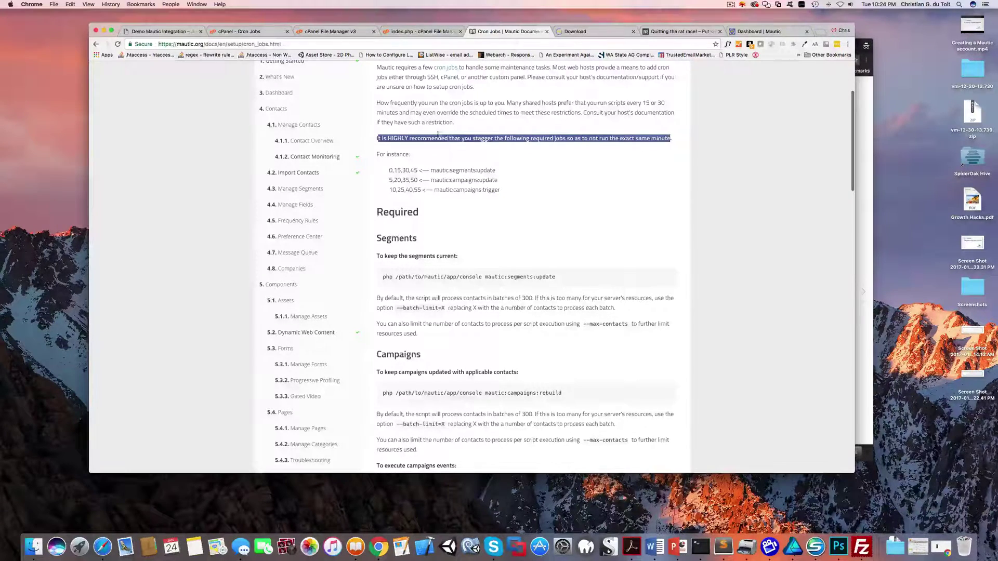
{"action": "left_click", "coordinate": [388, 135]}
{"action": "left_click_drag", "start_coordinate": [376, 138], "coordinate": [675, 140]}
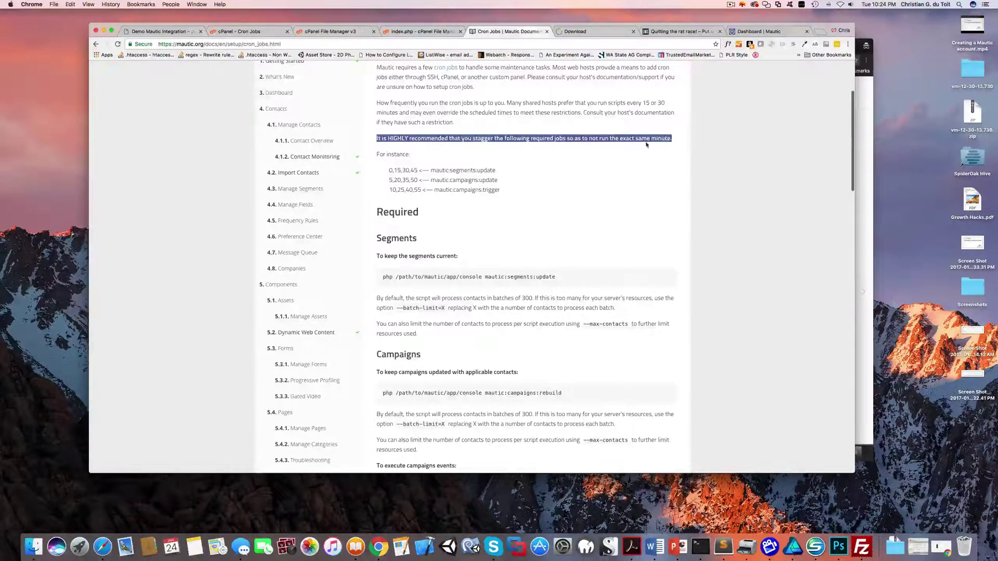
{"action": "left_click", "coordinate": [474, 152]}
{"action": "left_click_drag", "start_coordinate": [389, 170], "coordinate": [497, 171]}
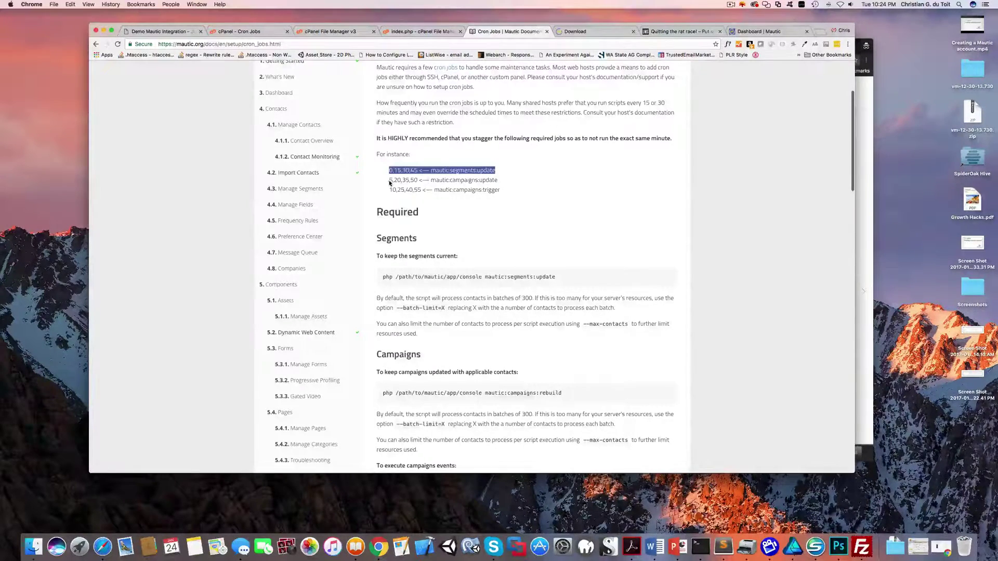
{"action": "left_click_drag", "start_coordinate": [389, 180], "coordinate": [410, 180]}
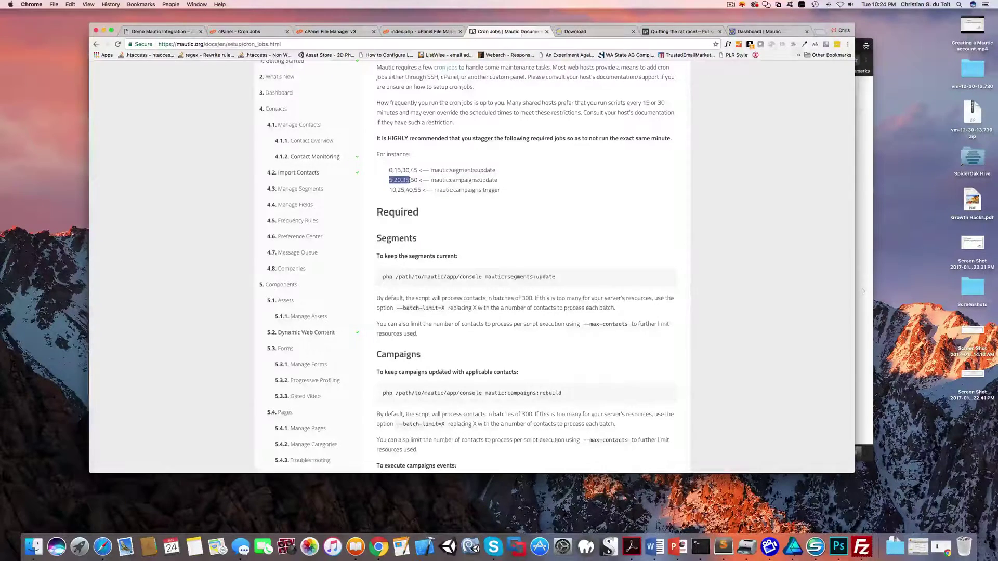
{"action": "left_click", "coordinate": [407, 171]}
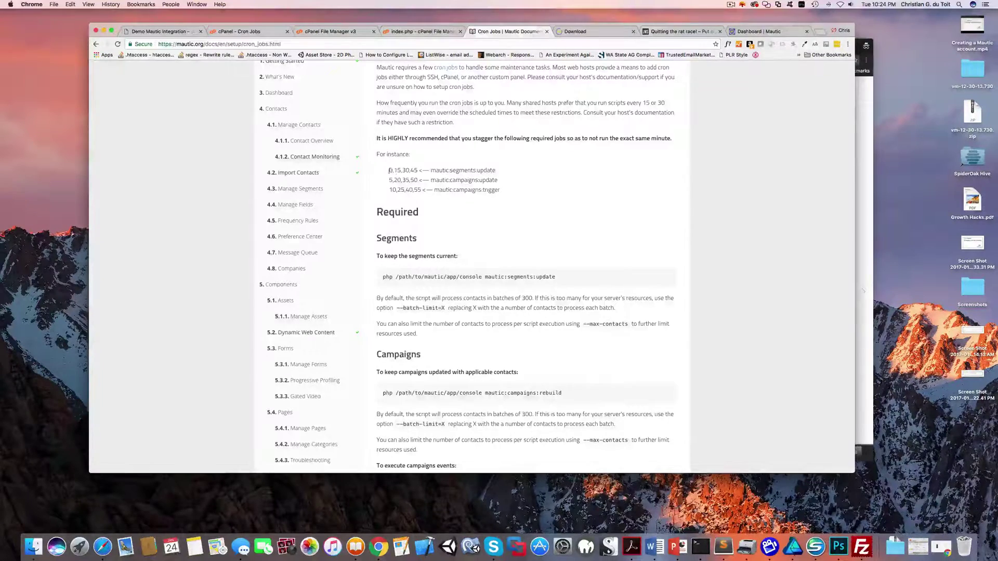
{"action": "left_click_drag", "start_coordinate": [388, 172], "coordinate": [420, 173]}
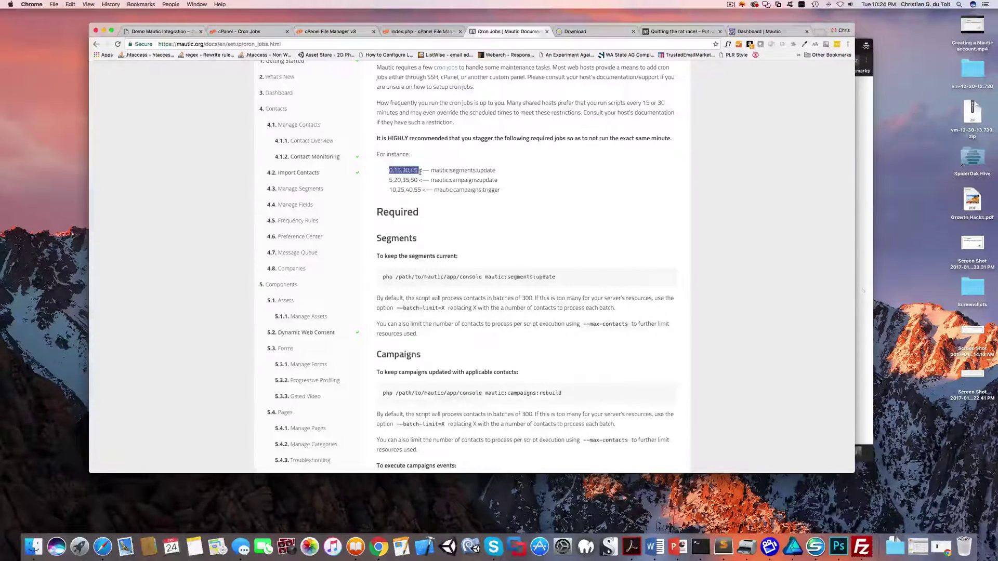
{"action": "left_click", "coordinate": [420, 172]}
{"action": "left_click_drag", "start_coordinate": [389, 171], "coordinate": [419, 171]}
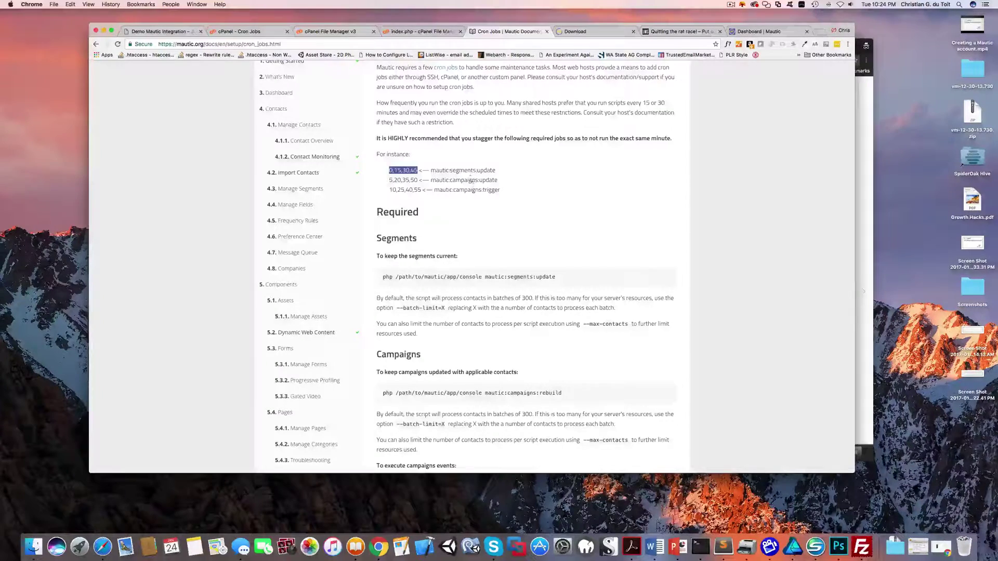
Highlight the php and segments:update parts of the documented segments update command
{"action": "scroll", "coordinate": [471, 181], "scroll_direction": "down", "scroll_amount": 3}
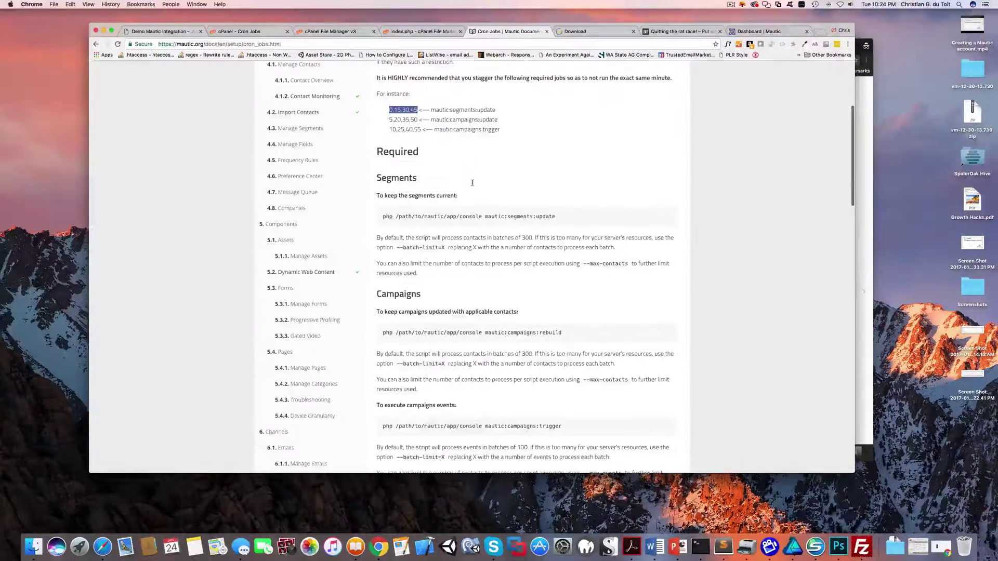
{"action": "left_click_drag", "start_coordinate": [555, 216], "coordinate": [488, 218]}
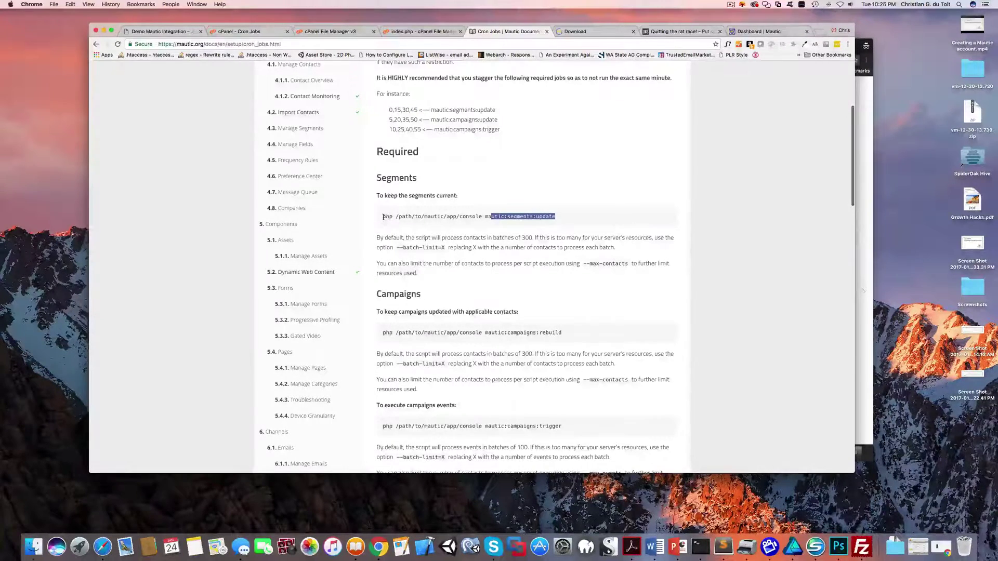
{"action": "left_click_drag", "start_coordinate": [383, 217], "coordinate": [450, 217]}
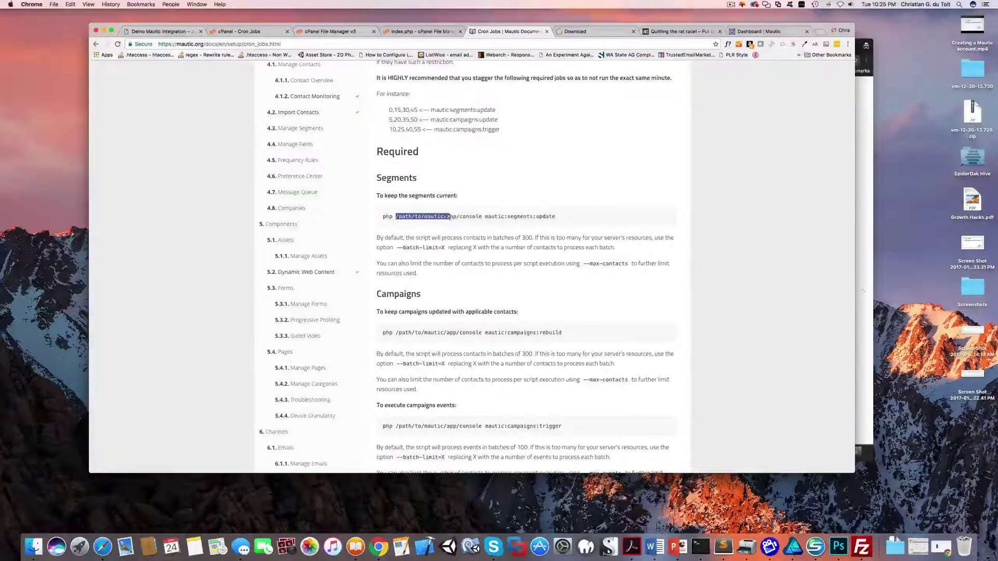
{"action": "left_click", "coordinate": [421, 216]}
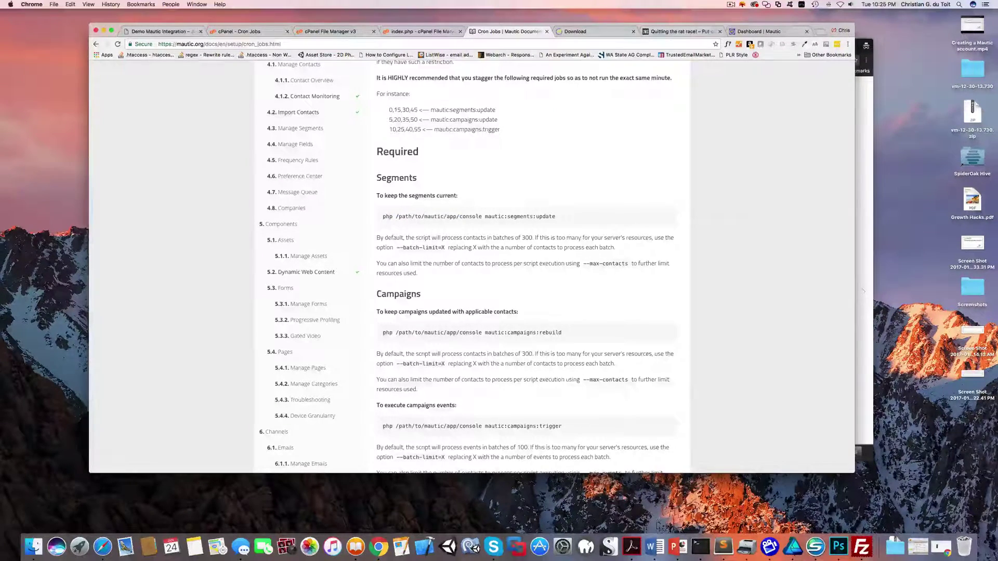
Check the server's Mautic folder and the cron form, then mark the /path/to/mautic placeholder
{"action": "left_click", "coordinate": [327, 31]}
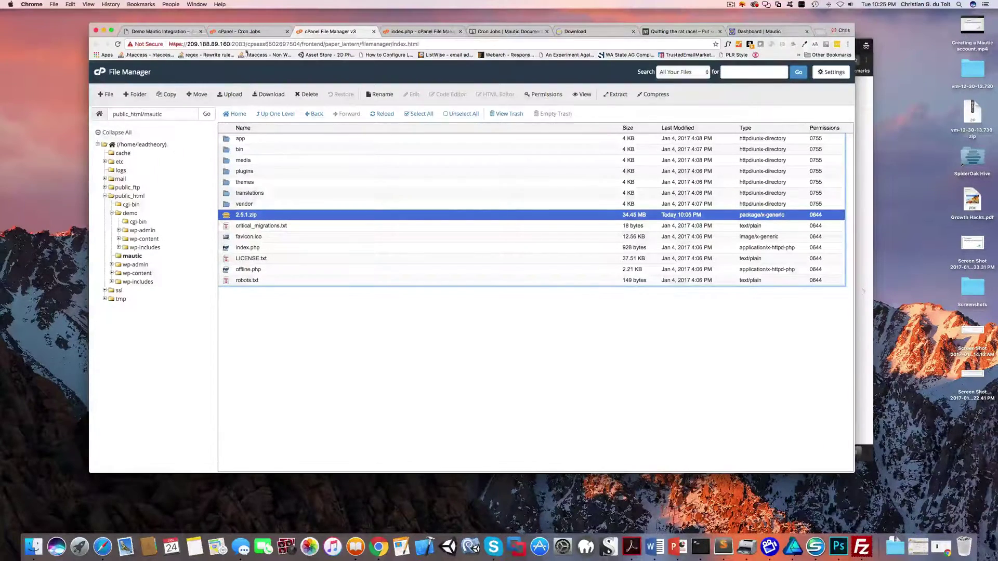
{"action": "left_click", "coordinate": [244, 33]}
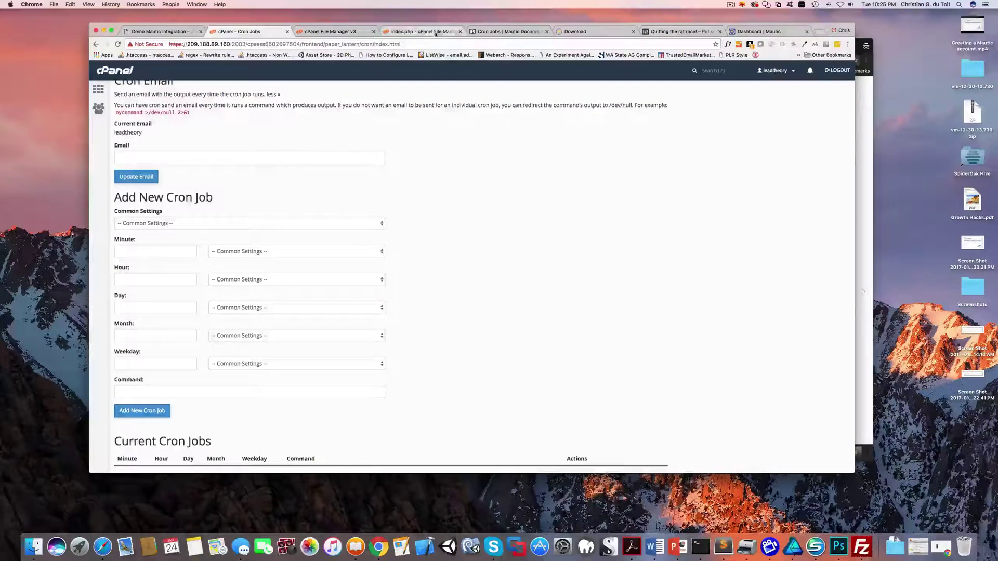
{"action": "left_click", "coordinate": [507, 32]}
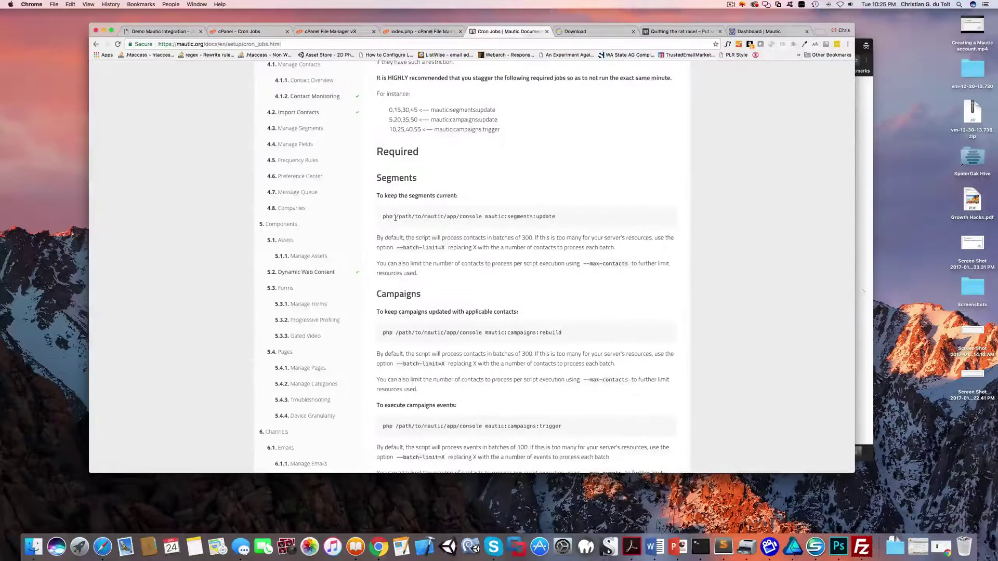
{"action": "left_click_drag", "start_coordinate": [397, 217], "coordinate": [422, 216]}
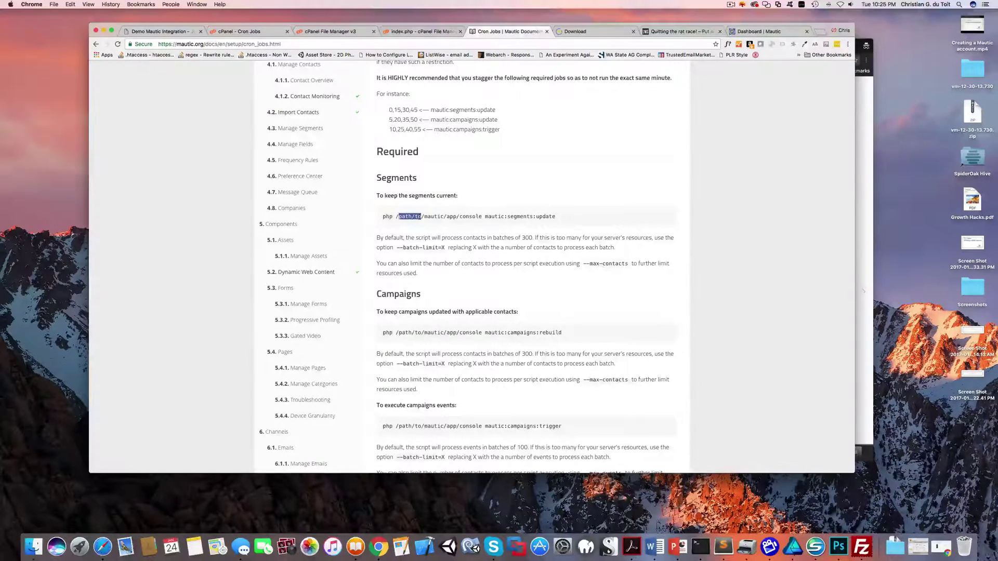
{"action": "left_click_drag", "start_coordinate": [424, 216], "coordinate": [445, 218]}
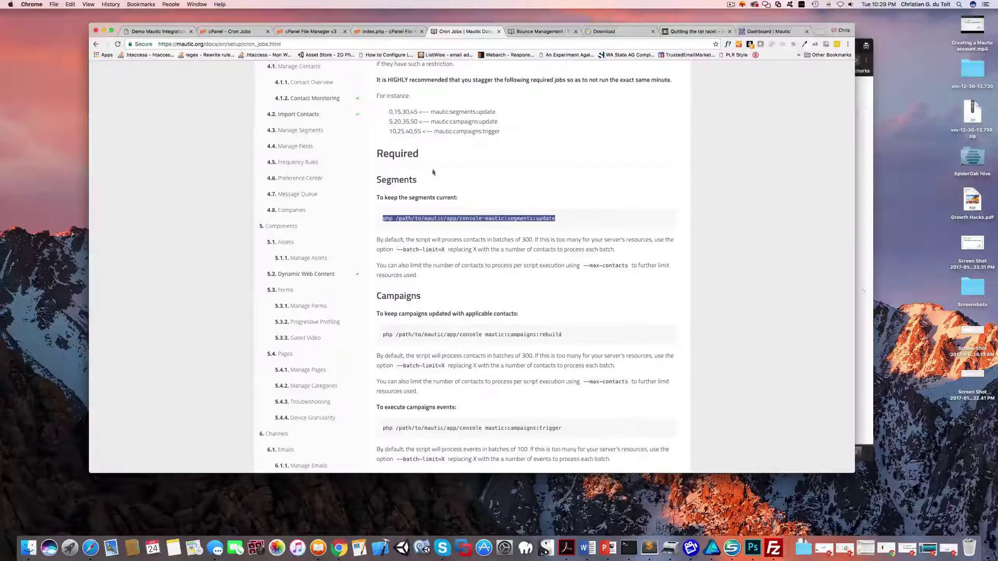
Copy the segments:update command to line 10 in Sublime Text, then view the public_html/mautic folder
{"action": "left_click_drag", "start_coordinate": [427, 155], "coordinate": [372, 153]}
{"action": "left_click_drag", "start_coordinate": [557, 225], "coordinate": [384, 218]}
{"action": "key", "text": "super+Tab"}
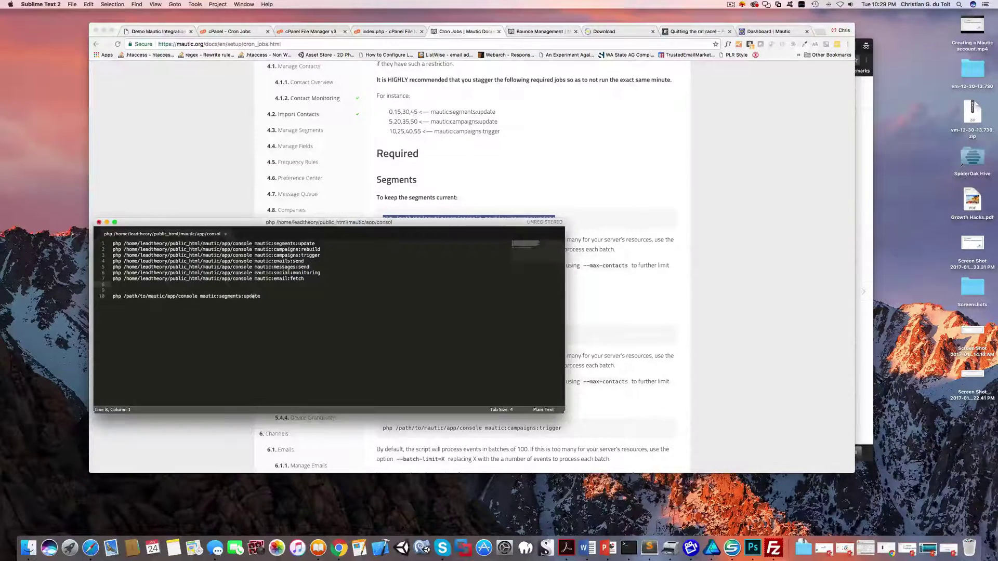
{"action": "left_click", "coordinate": [115, 300]}
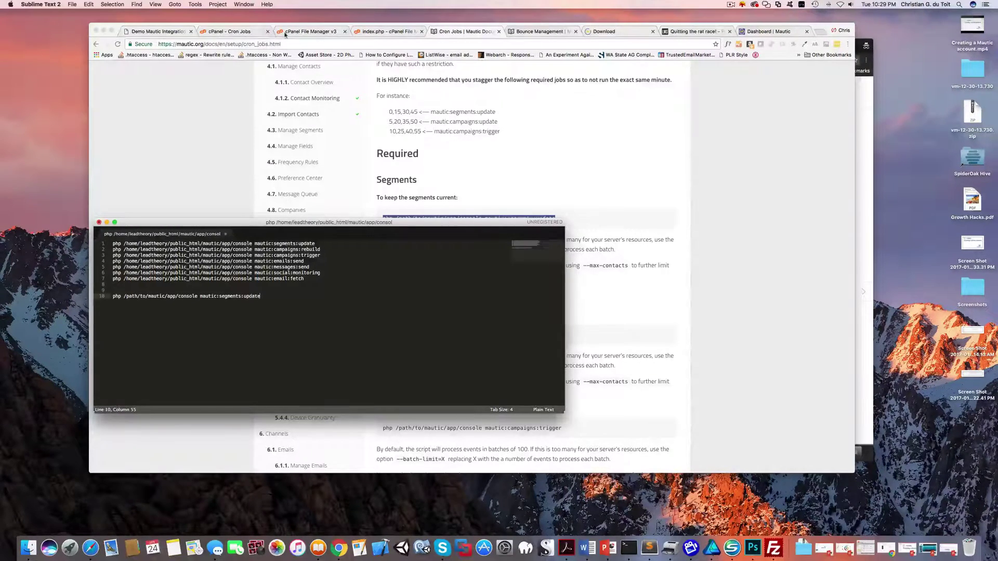
{"action": "left_click", "coordinate": [285, 32]}
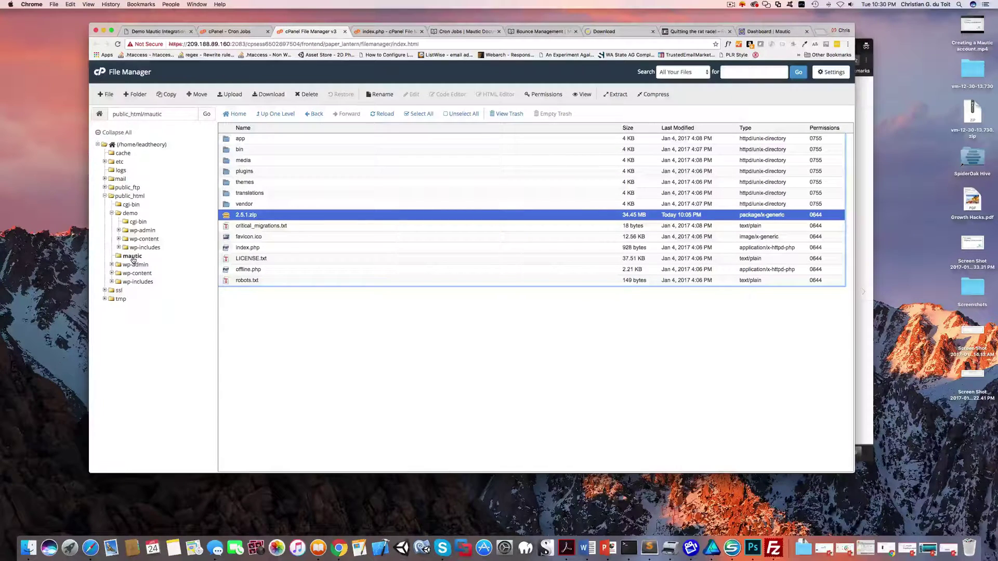
Compare the /home/... server path on line 1 with the /path/to placeholder on line 10
{"action": "key", "text": "super+Tab"}
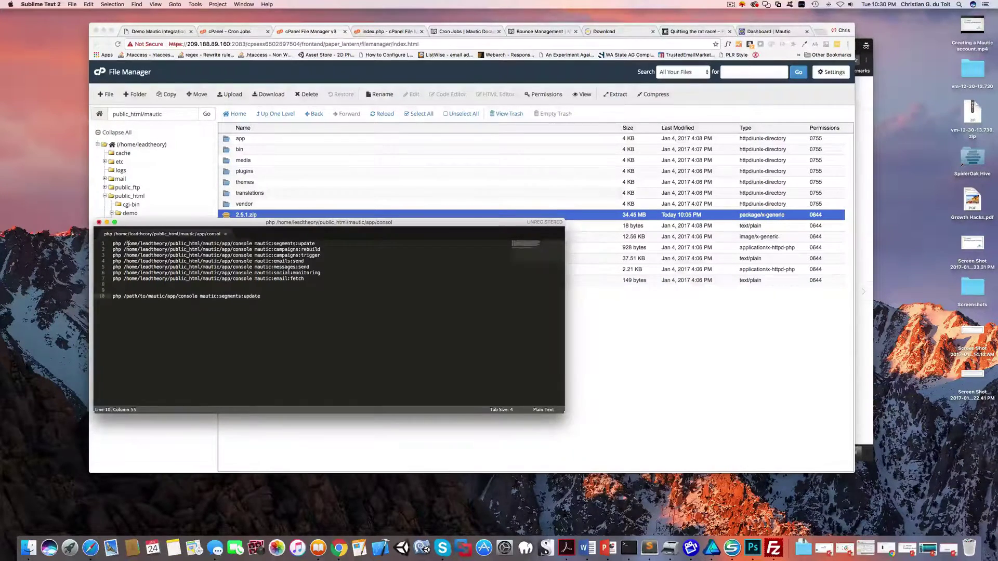
{"action": "left_click_drag", "start_coordinate": [123, 244], "coordinate": [151, 244]}
{"action": "left_click", "coordinate": [129, 250]}
{"action": "left_click_drag", "start_coordinate": [123, 244], "coordinate": [202, 243]}
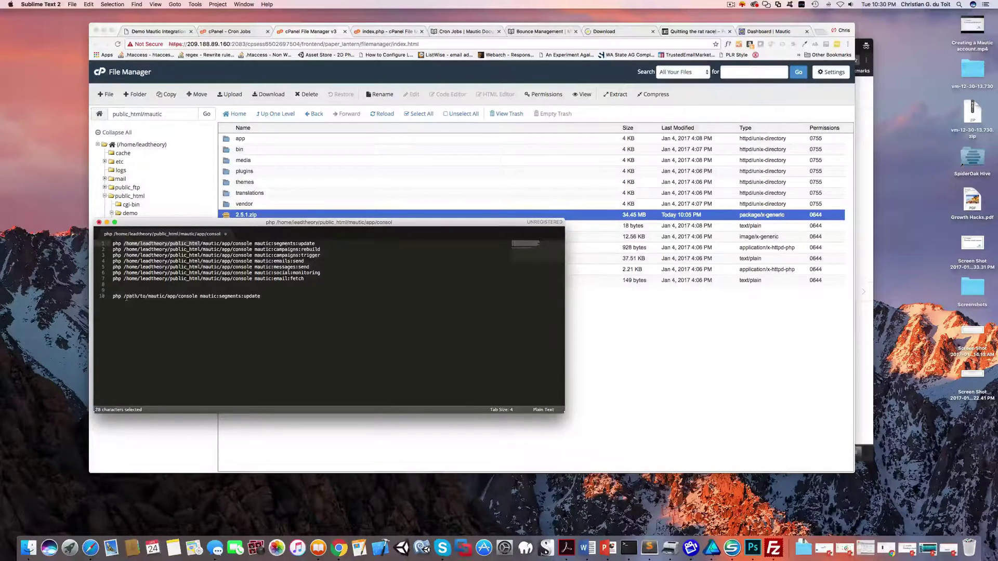
{"action": "left_click_drag", "start_coordinate": [123, 297], "coordinate": [146, 297]}
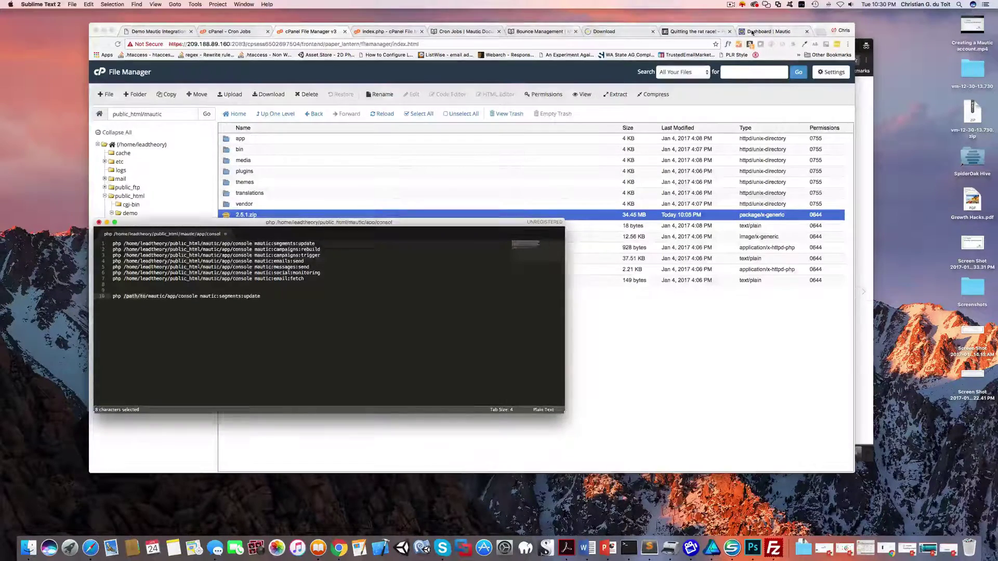
{"action": "left_click", "coordinate": [770, 31]}
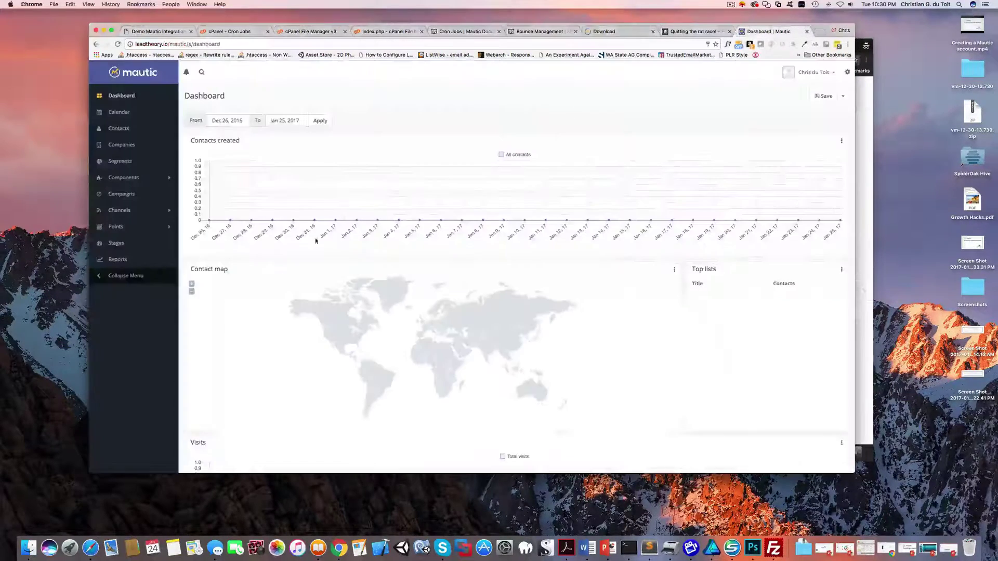
Check the campaigns rebuild and trigger commands against lines 1–3 in Sublime Text
{"action": "left_click", "coordinate": [464, 32]}
{"action": "scroll", "coordinate": [415, 234], "scroll_direction": "down", "scroll_amount": 5}
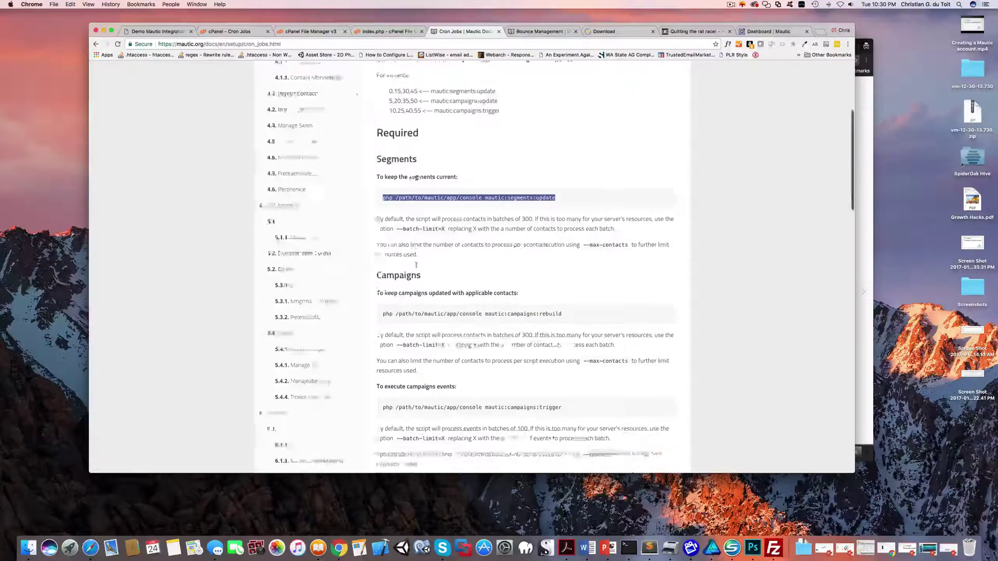
{"action": "left_click_drag", "start_coordinate": [427, 250], "coordinate": [570, 248]}
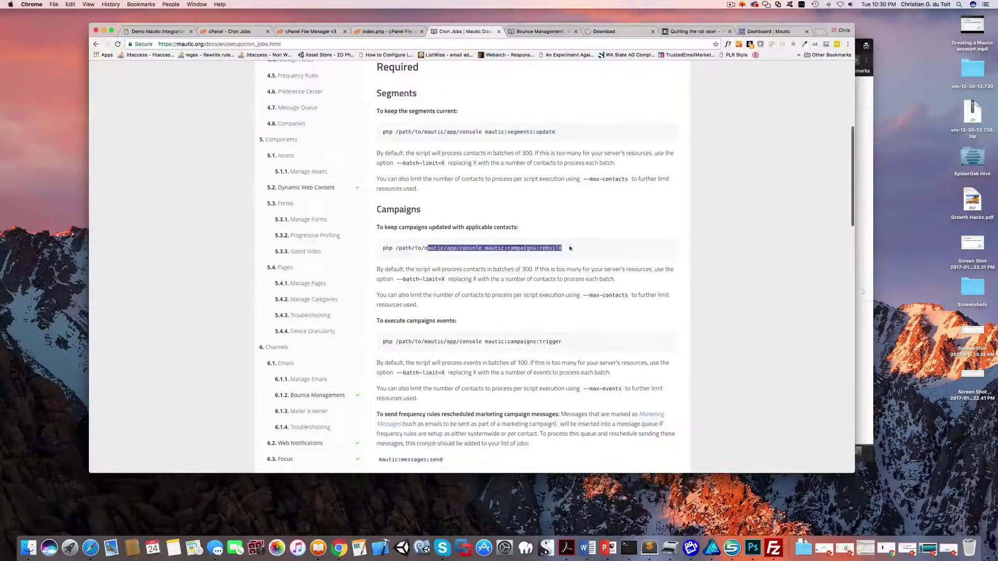
{"action": "left_click_drag", "start_coordinate": [382, 341], "coordinate": [576, 339]}
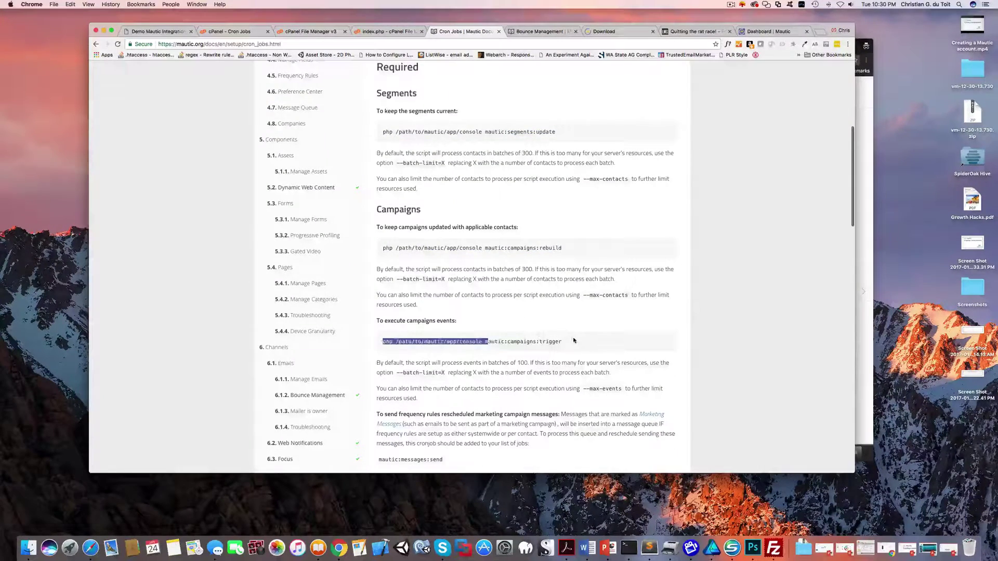
{"action": "scroll", "coordinate": [574, 340], "scroll_direction": "down", "scroll_amount": 1}
{"action": "key", "text": "super+Tab"}
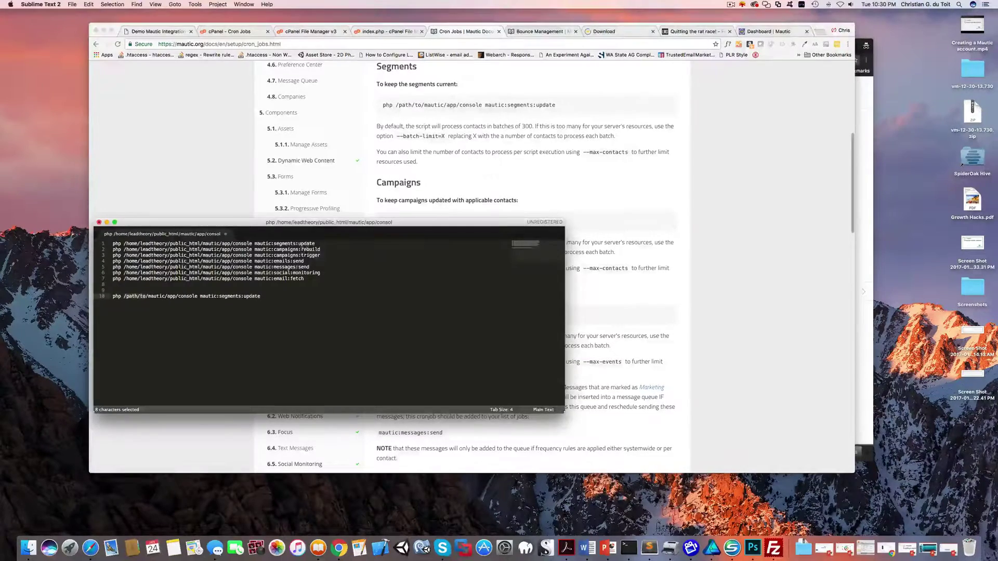
{"action": "left_click_drag", "start_coordinate": [111, 244], "coordinate": [320, 256]}
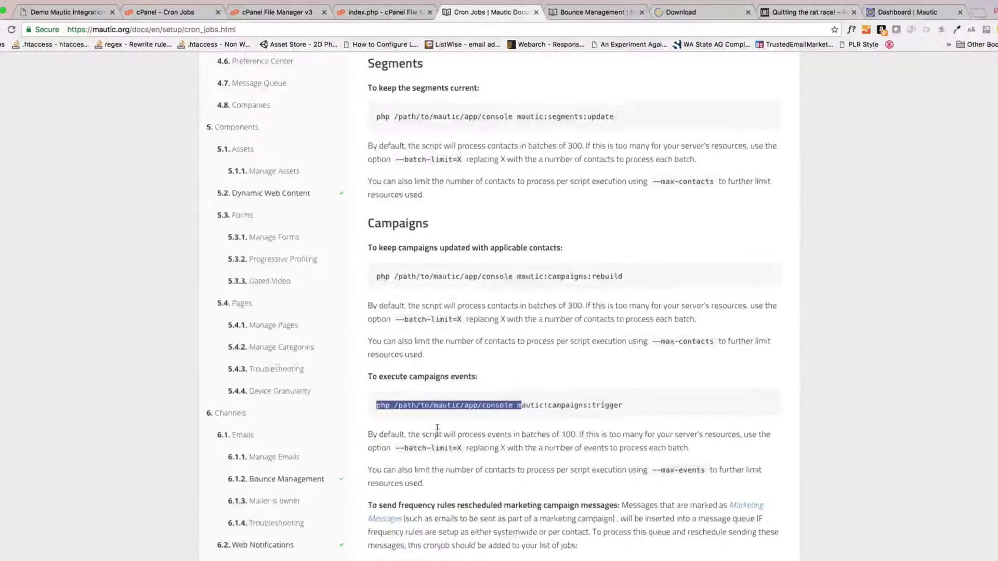
Review the messages:send, emails:send, email:fetch and social monitoring commands in the docs
{"action": "scroll", "coordinate": [432, 414], "scroll_direction": "down", "scroll_amount": 3}
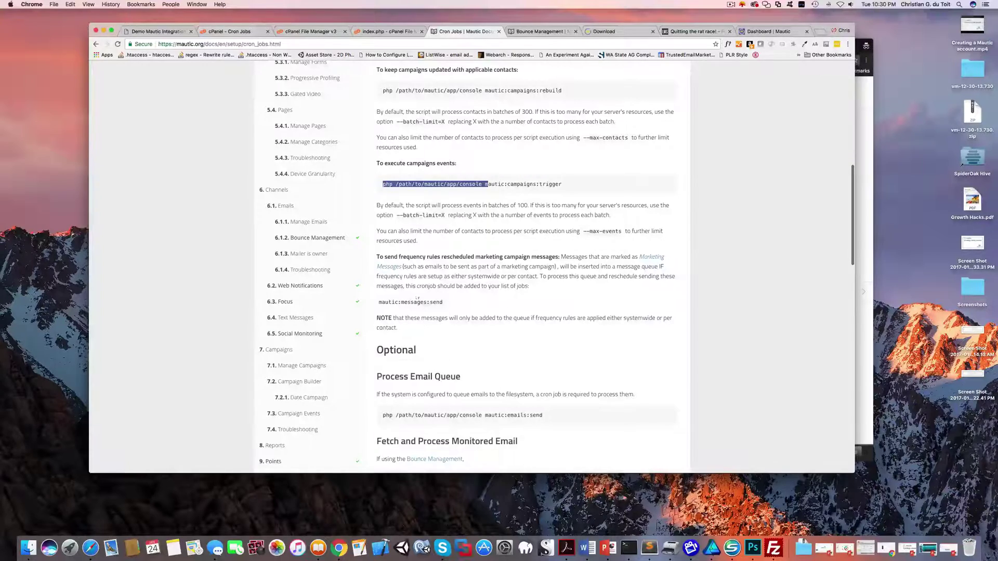
{"action": "scroll", "coordinate": [452, 305], "scroll_direction": "down", "scroll_amount": 2}
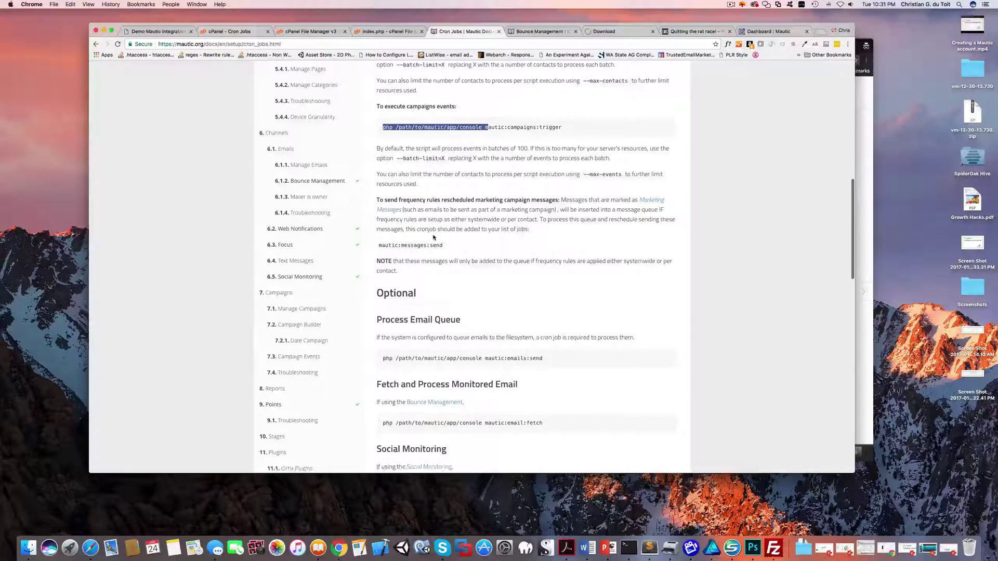
{"action": "left_click_drag", "start_coordinate": [444, 245], "coordinate": [375, 245]}
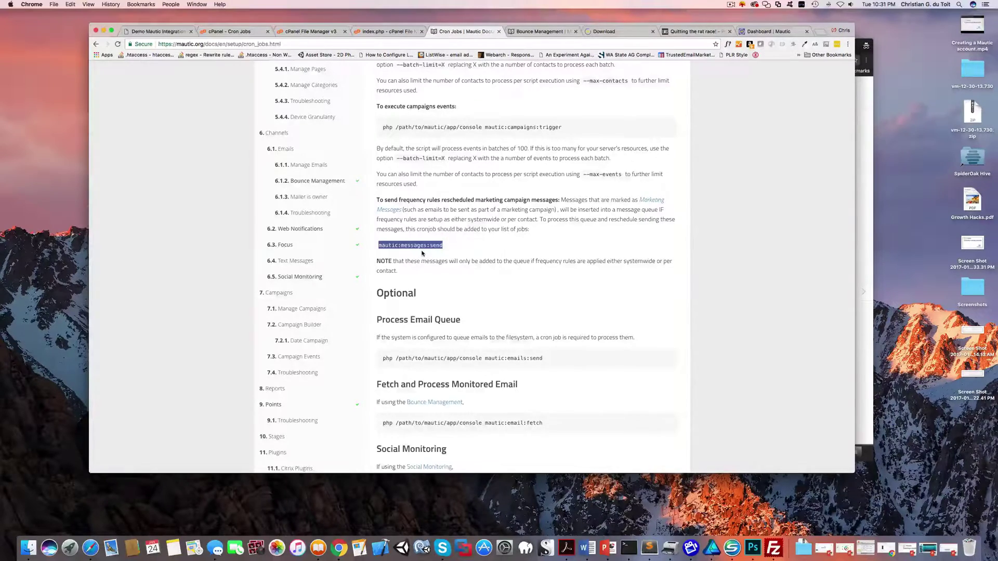
{"action": "scroll", "coordinate": [420, 255], "scroll_direction": "down", "scroll_amount": 1}
{"action": "scroll", "coordinate": [422, 253], "scroll_direction": "down", "scroll_amount": 5}
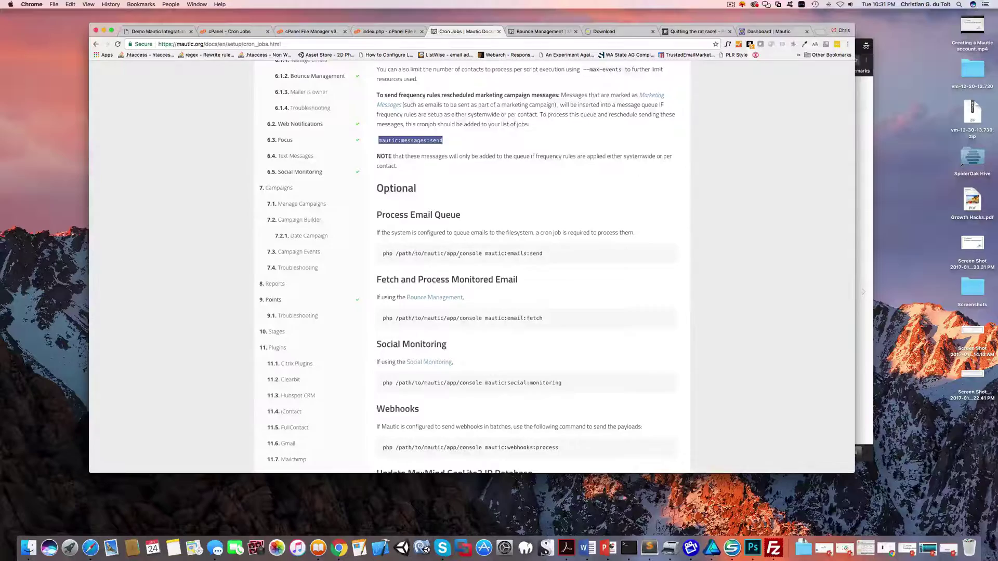
{"action": "left_click_drag", "start_coordinate": [545, 254], "coordinate": [472, 258]}
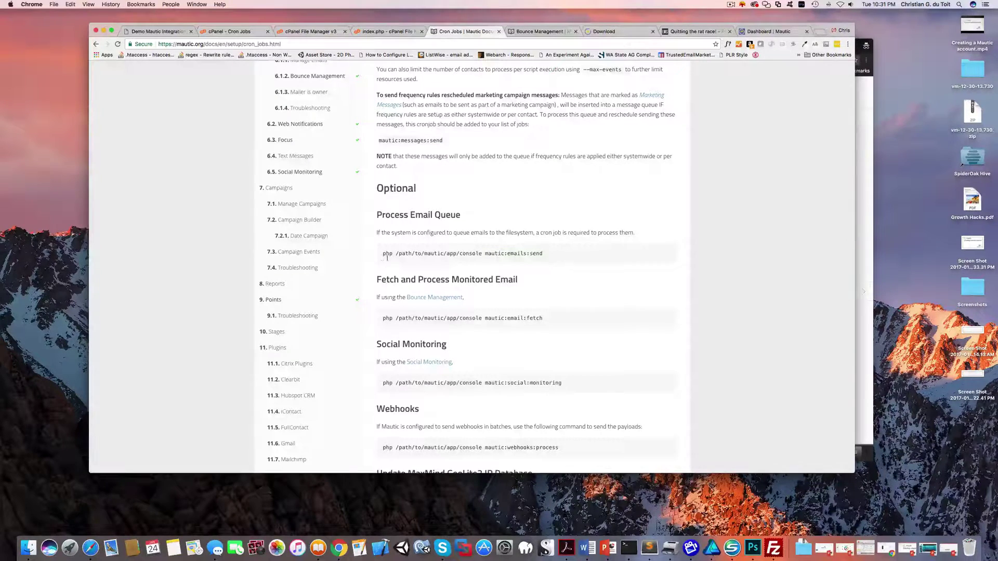
{"action": "triple_click", "coordinate": [472, 255]}
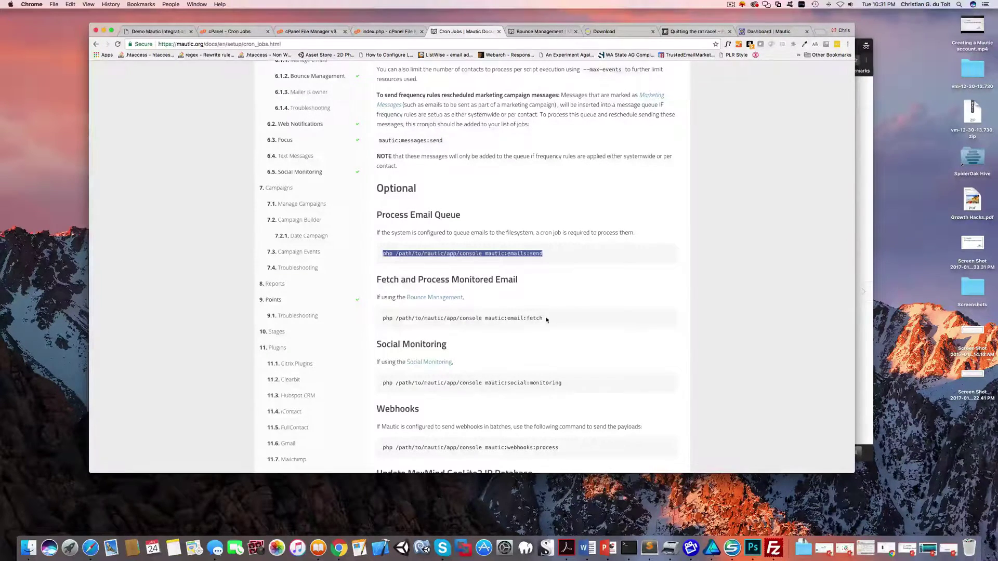
{"action": "left_click_drag", "start_coordinate": [546, 320], "coordinate": [384, 320]}
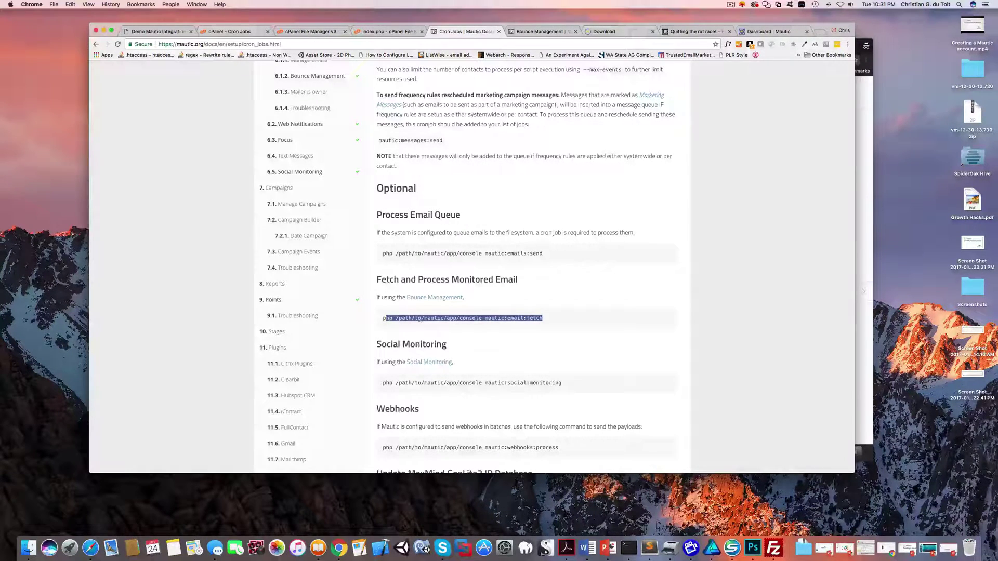
{"action": "scroll", "coordinate": [421, 318], "scroll_direction": "down", "scroll_amount": 3}
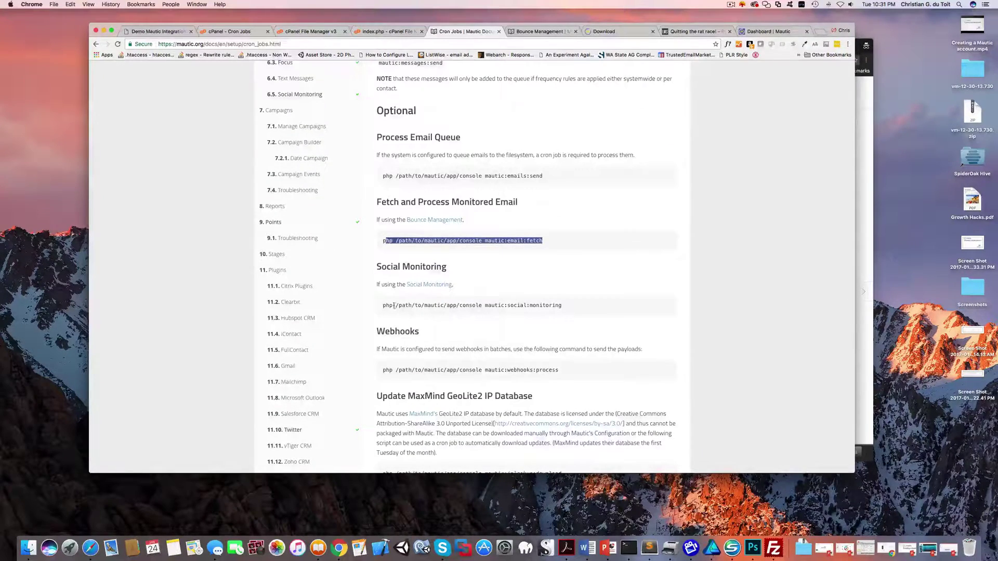
{"action": "left_click_drag", "start_coordinate": [393, 305], "coordinate": [570, 306]}
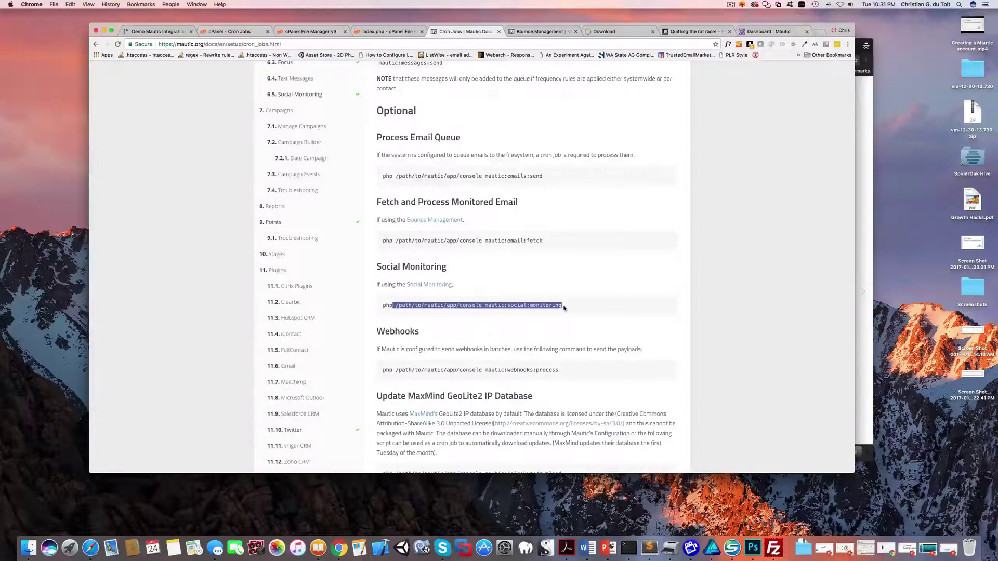
{"action": "scroll", "coordinate": [564, 308], "scroll_direction": "up", "scroll_amount": 1}
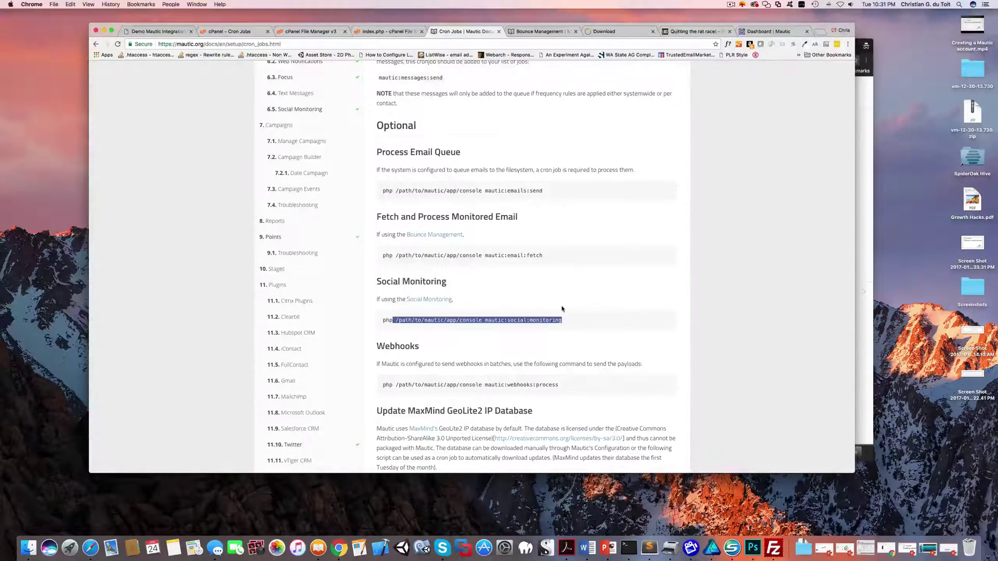
Select the seven full-path Mautic commands on lines 1–7, then return to cPanel Cron Jobs
{"action": "key", "text": "super+Tab"}
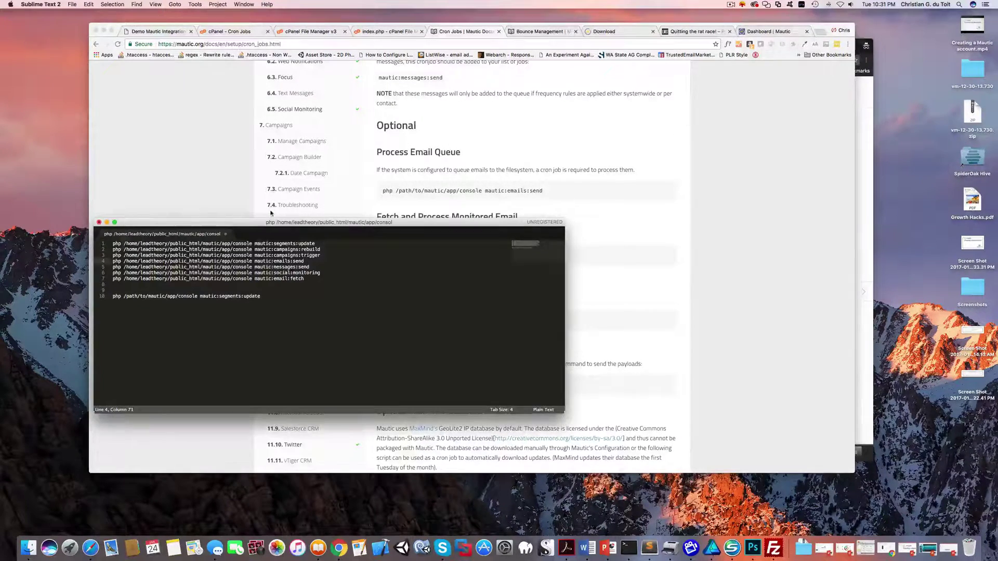
{"action": "left_click_drag", "start_coordinate": [312, 279], "coordinate": [112, 243]}
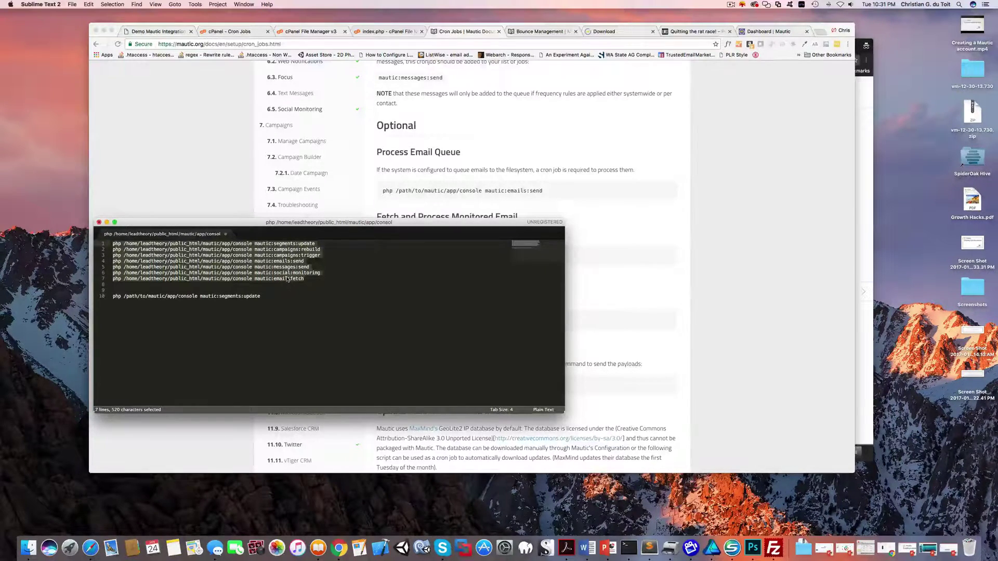
{"action": "left_click", "coordinate": [233, 32]}
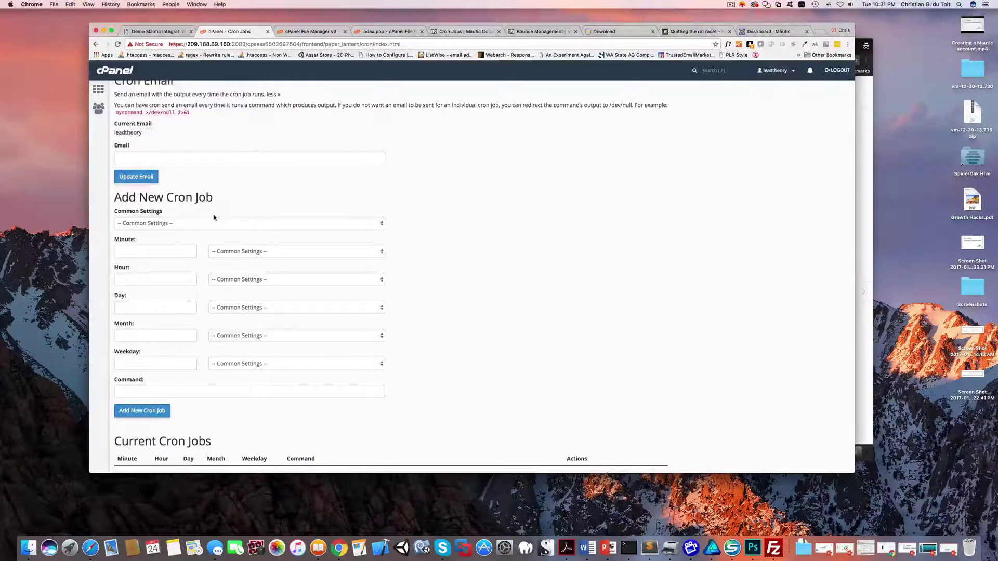
Copy the 0,15,30,45 minute schedule for segments:update from the Mautic docs
{"action": "scroll", "coordinate": [213, 217], "scroll_direction": "down", "scroll_amount": 2}
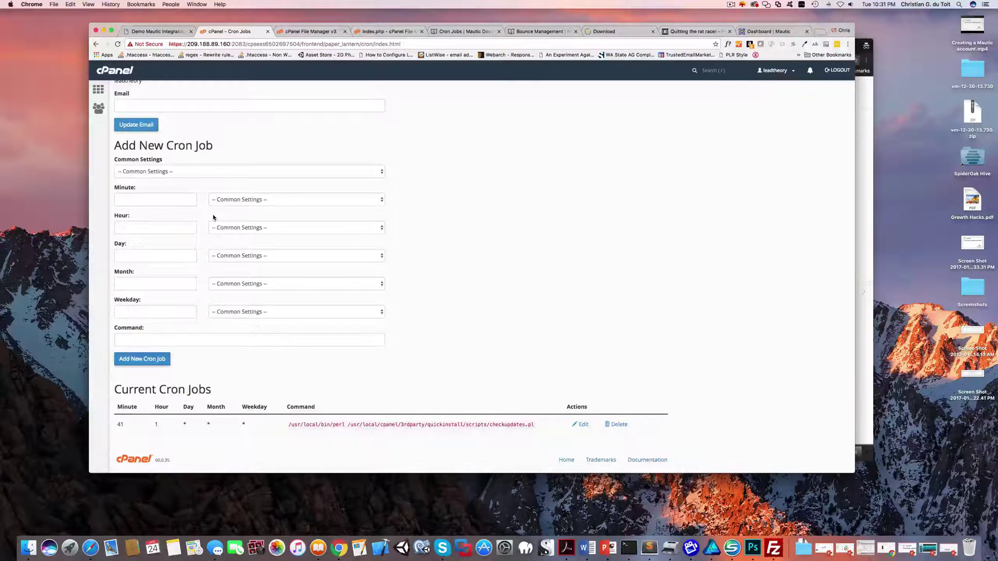
{"action": "left_click", "coordinate": [161, 200]}
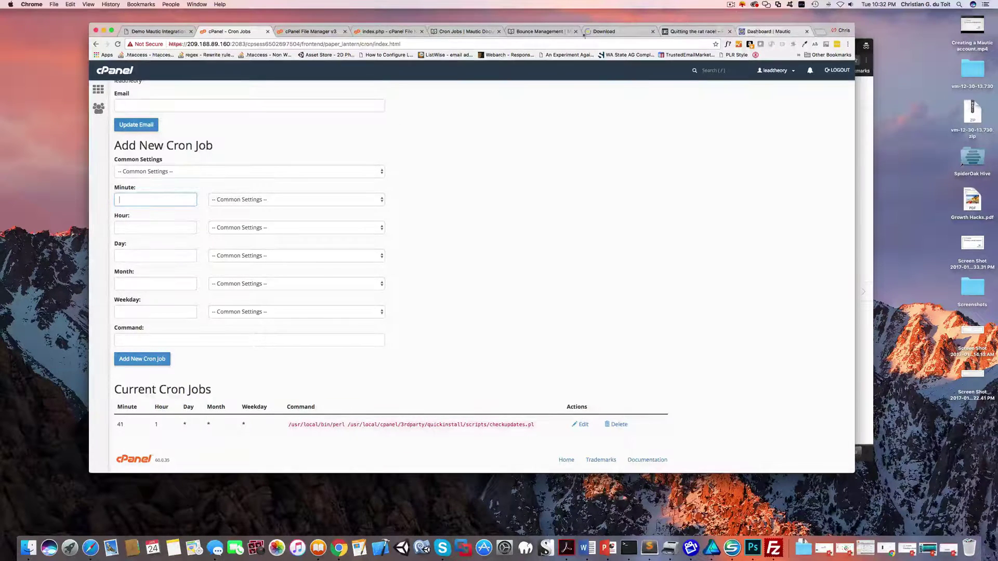
{"action": "left_click", "coordinate": [460, 33]}
{"action": "scroll", "coordinate": [445, 161], "scroll_direction": "up", "scroll_amount": 3}
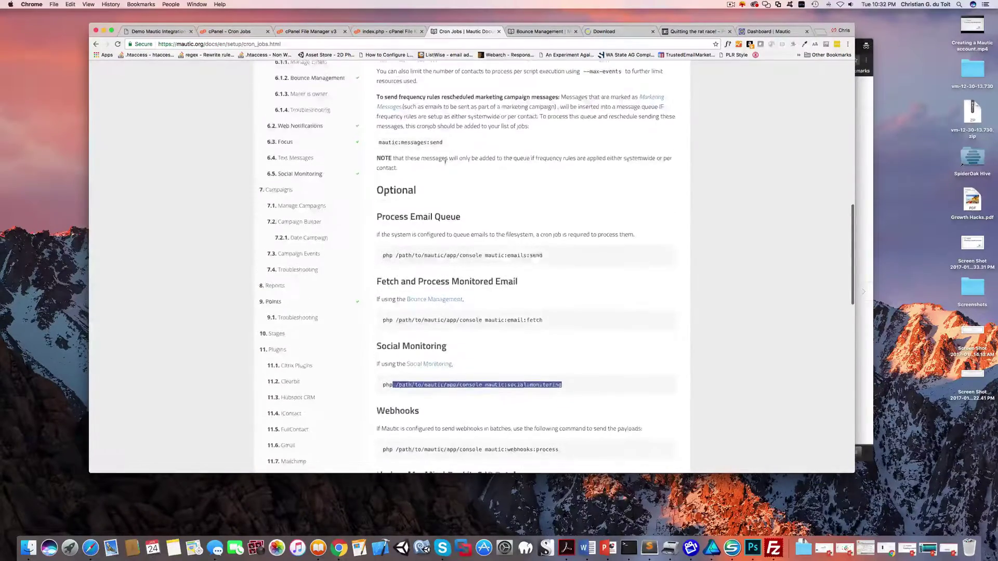
{"action": "scroll", "coordinate": [445, 162], "scroll_direction": "up", "scroll_amount": 15}
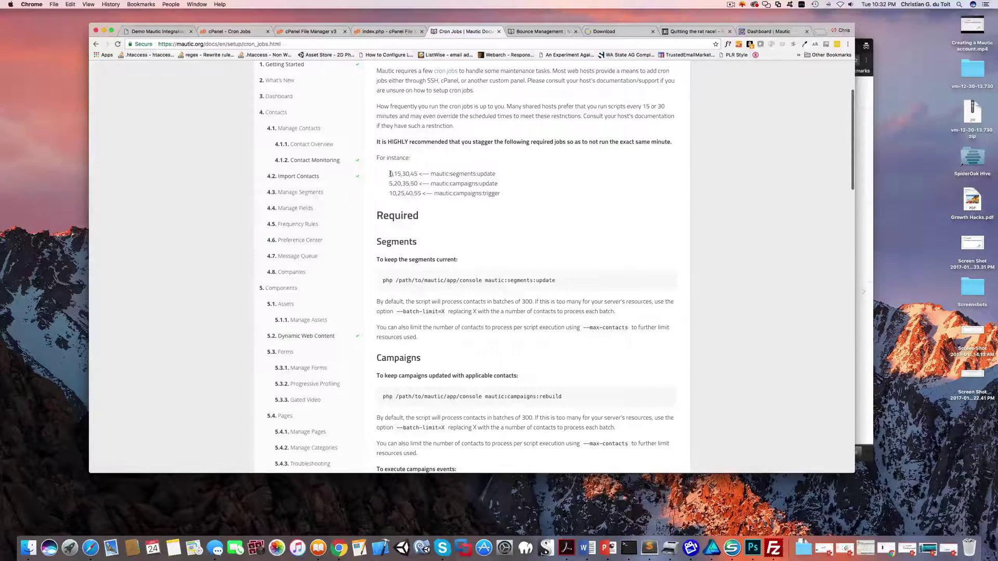
{"action": "left_click_drag", "start_coordinate": [390, 173], "coordinate": [417, 174]}
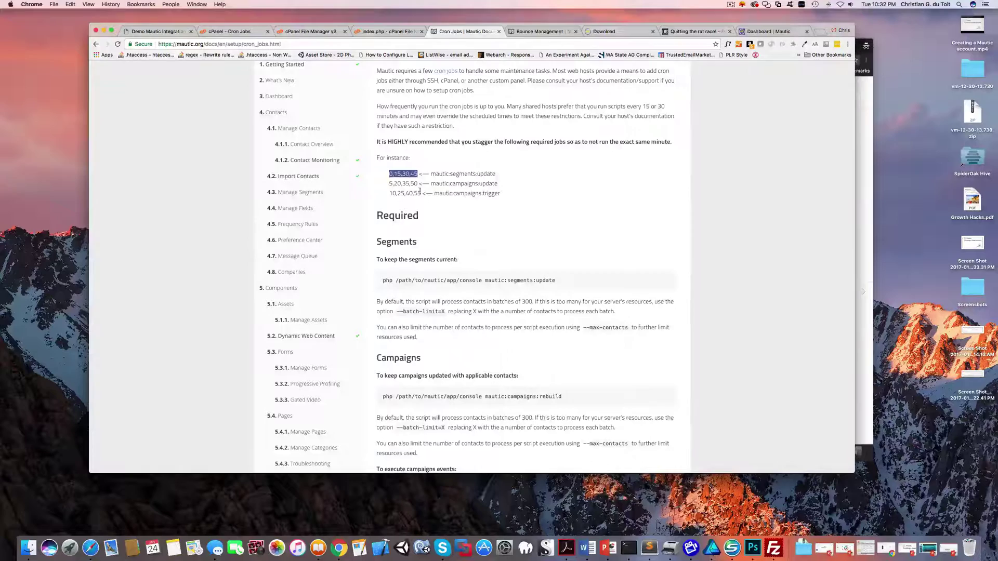
{"action": "key", "text": "super+c"}
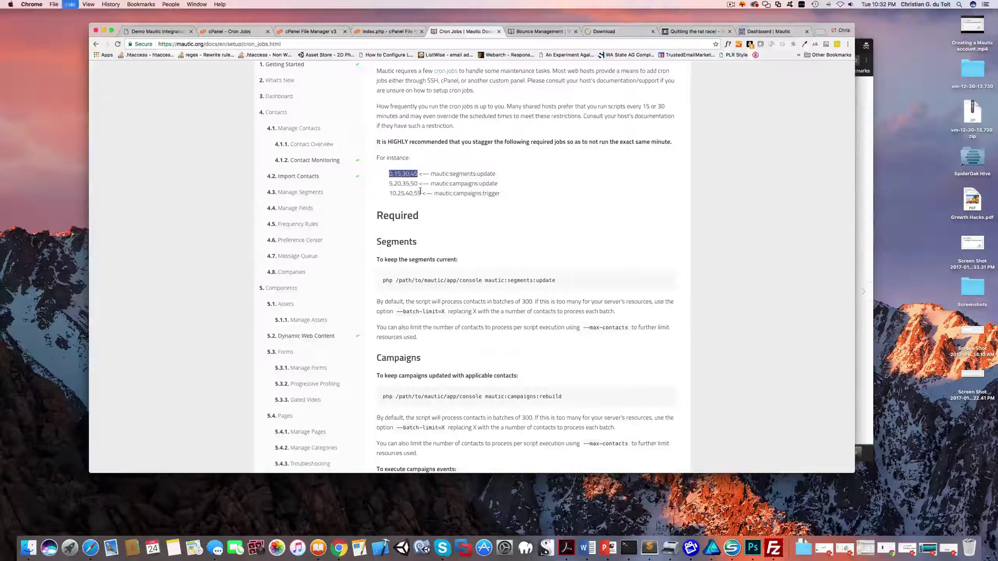
Set the new job to minute 0,15,30,45 with every hour, day, month and weekday
{"action": "left_click", "coordinate": [234, 31]}
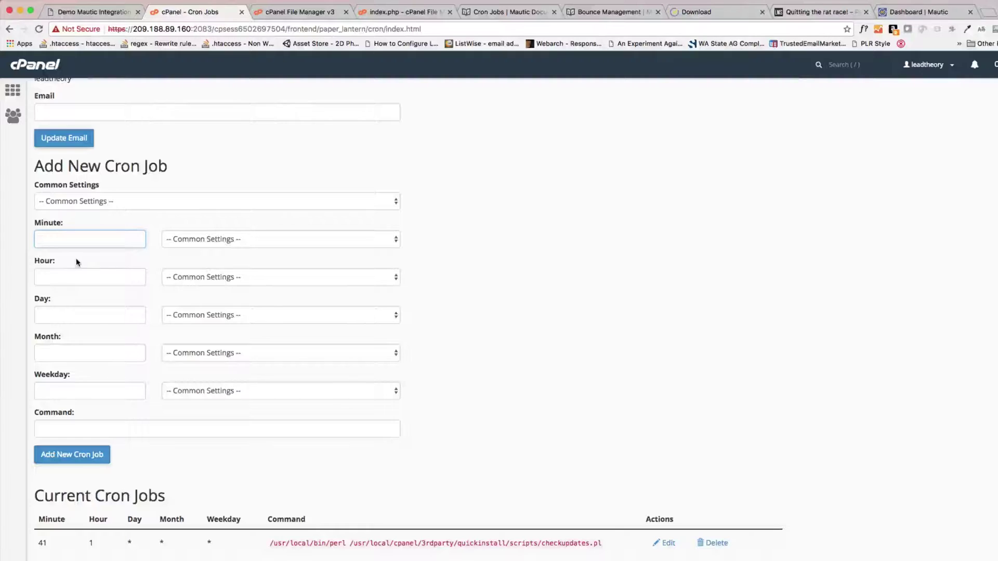
{"action": "key", "text": "super+v"}
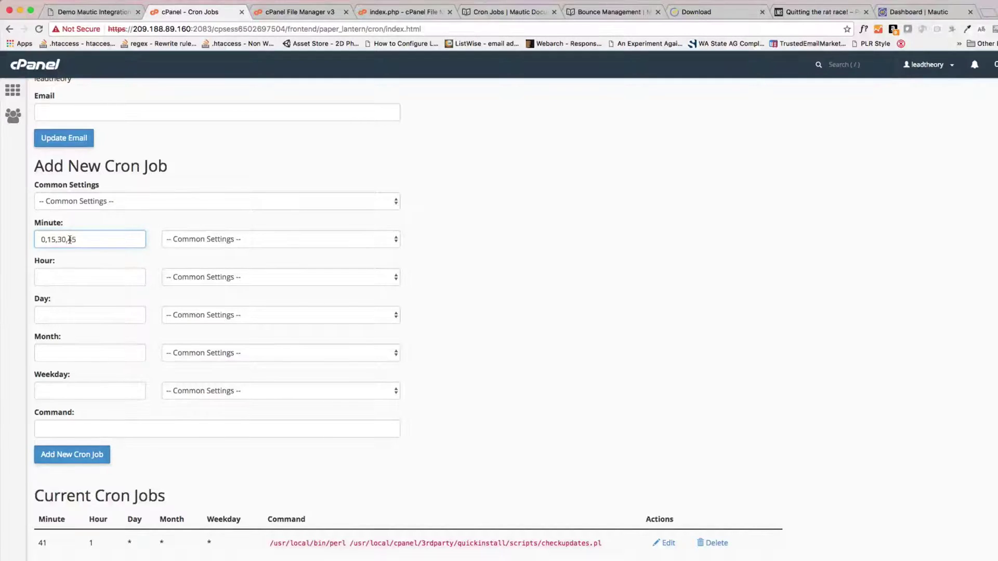
{"action": "left_click", "coordinate": [201, 282]}
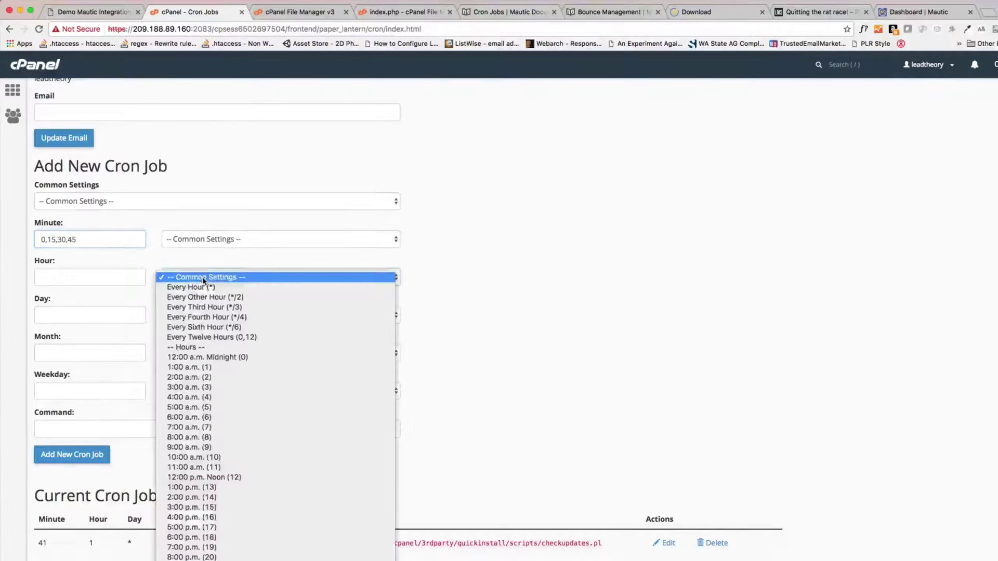
{"action": "left_click", "coordinate": [201, 282]}
{"action": "left_click", "coordinate": [201, 315]}
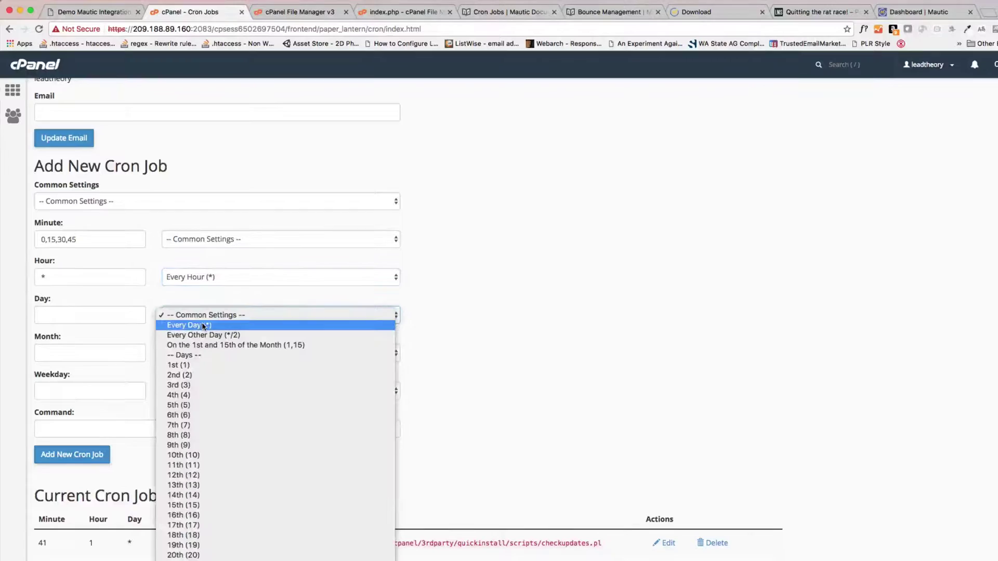
{"action": "left_click", "coordinate": [204, 326]}
{"action": "left_click", "coordinate": [208, 358]}
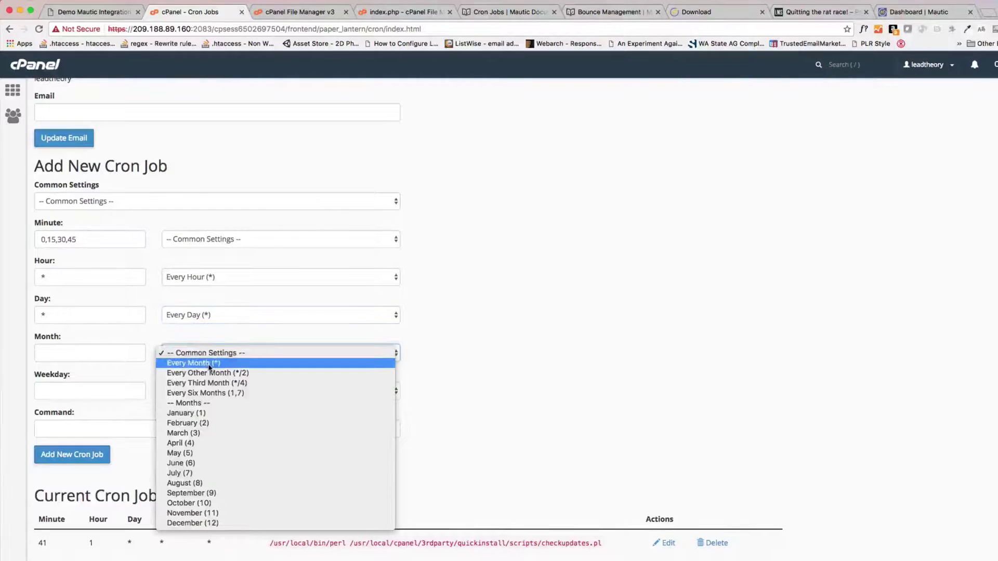
{"action": "left_click", "coordinate": [210, 369]}
{"action": "left_click", "coordinate": [212, 393]}
{"action": "left_click", "coordinate": [210, 401]}
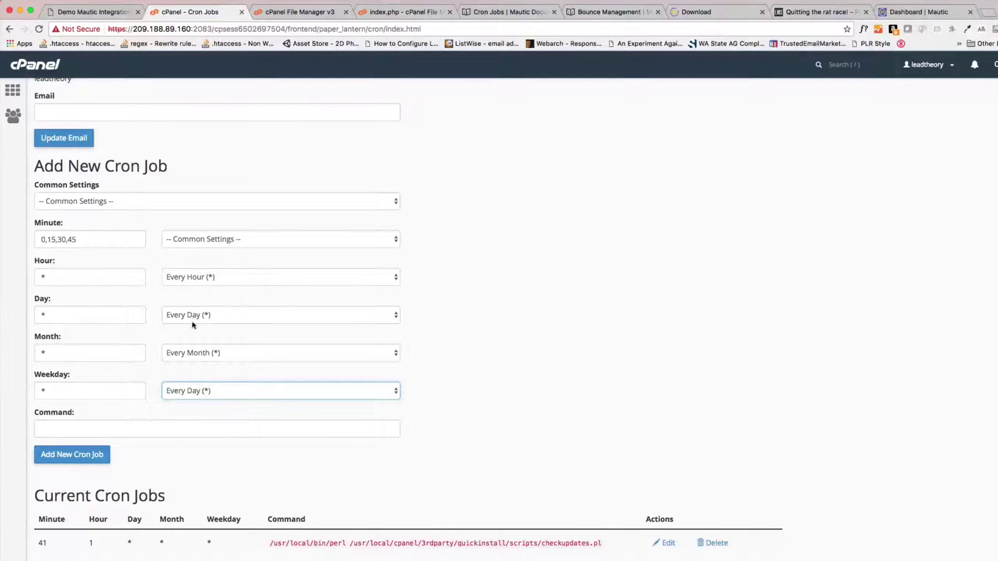
{"action": "left_click", "coordinate": [182, 426]}
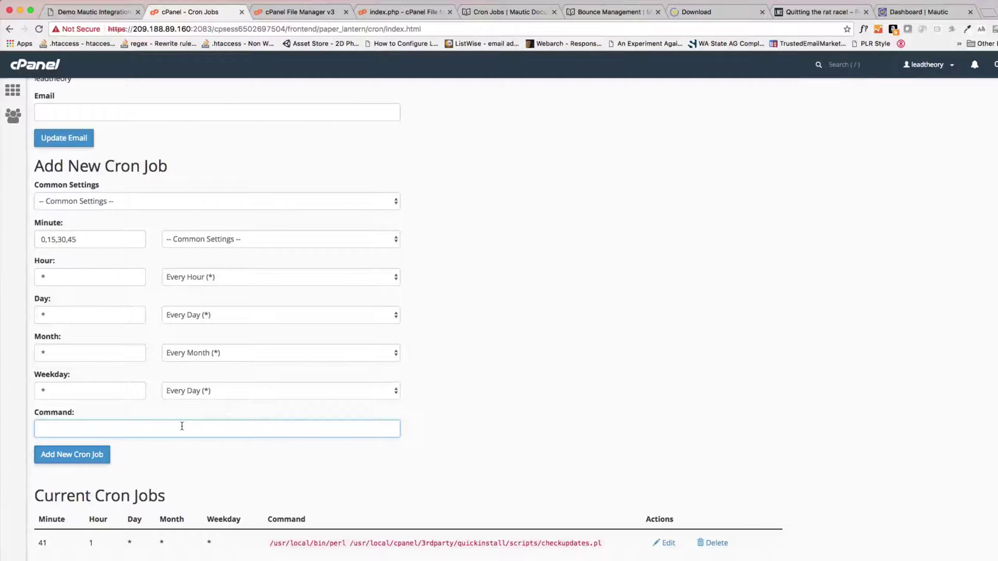
{"action": "key", "text": "super+Tab"}
Paste the line 1 segments:update command into Command and add the cron job
{"action": "left_click", "coordinate": [44, 221]}
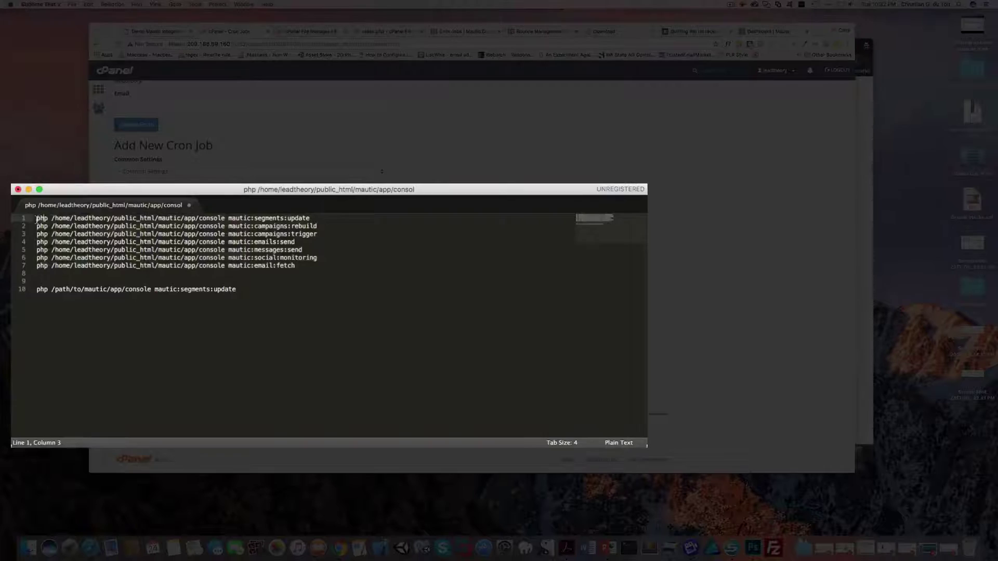
{"action": "left_click_drag", "start_coordinate": [36, 219], "coordinate": [312, 220]}
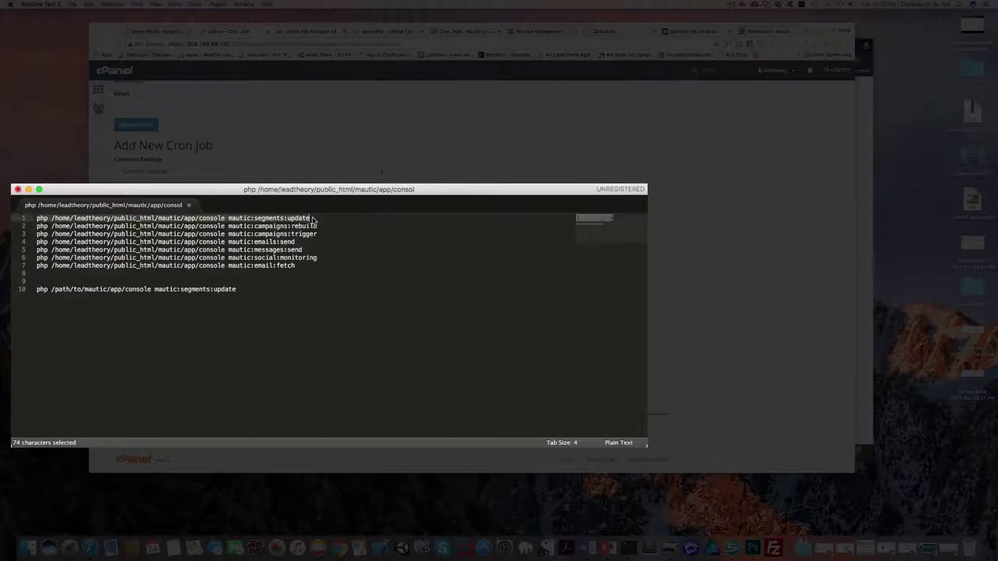
{"action": "key", "text": "super+c"}
{"action": "key", "text": "super+Tab"}
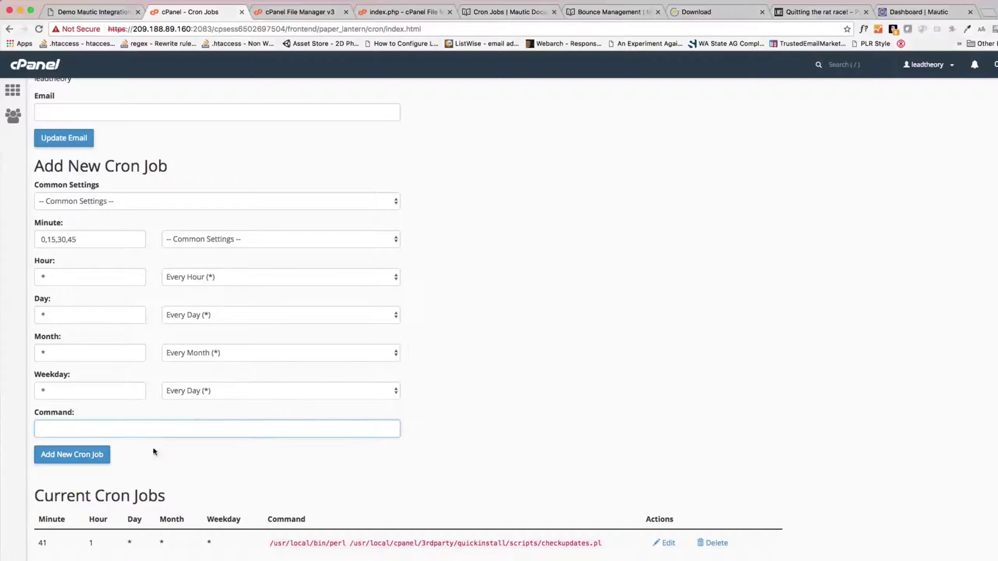
{"action": "key", "text": "super+v"}
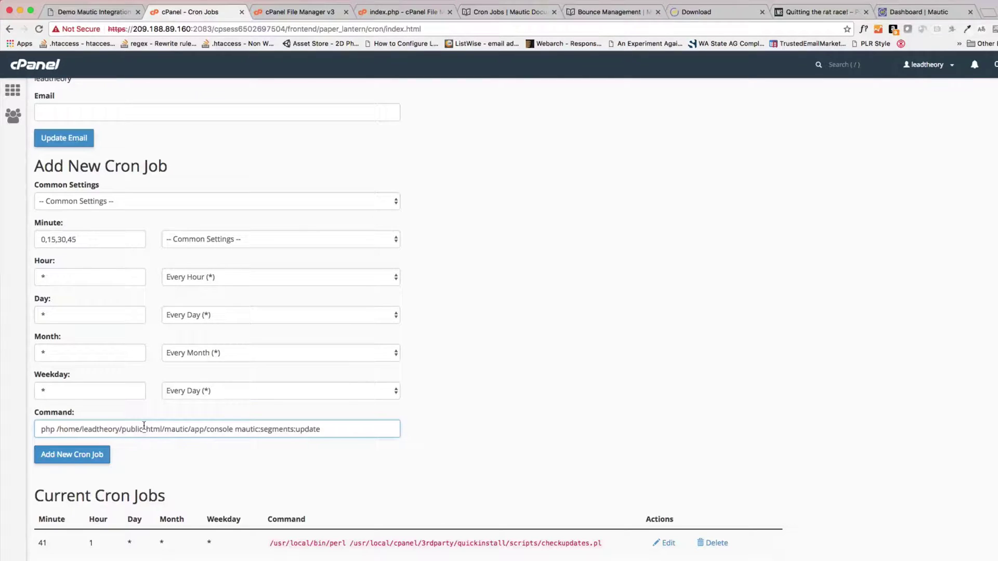
{"action": "left_click", "coordinate": [81, 455]}
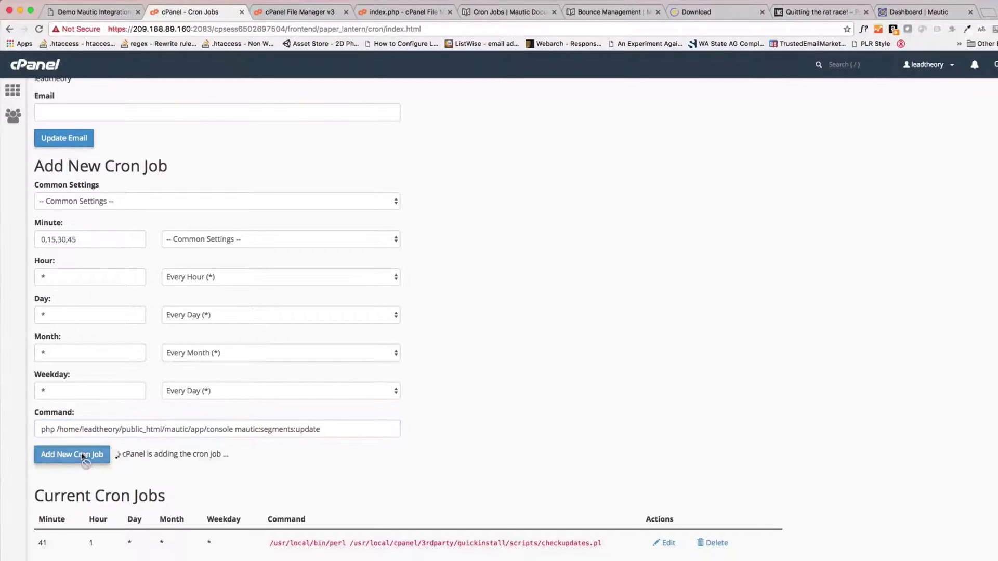
Copy the campaigns:rebuild command from line 2 in Sublime Text
{"action": "scroll", "coordinate": [178, 403], "scroll_direction": "down", "scroll_amount": 2}
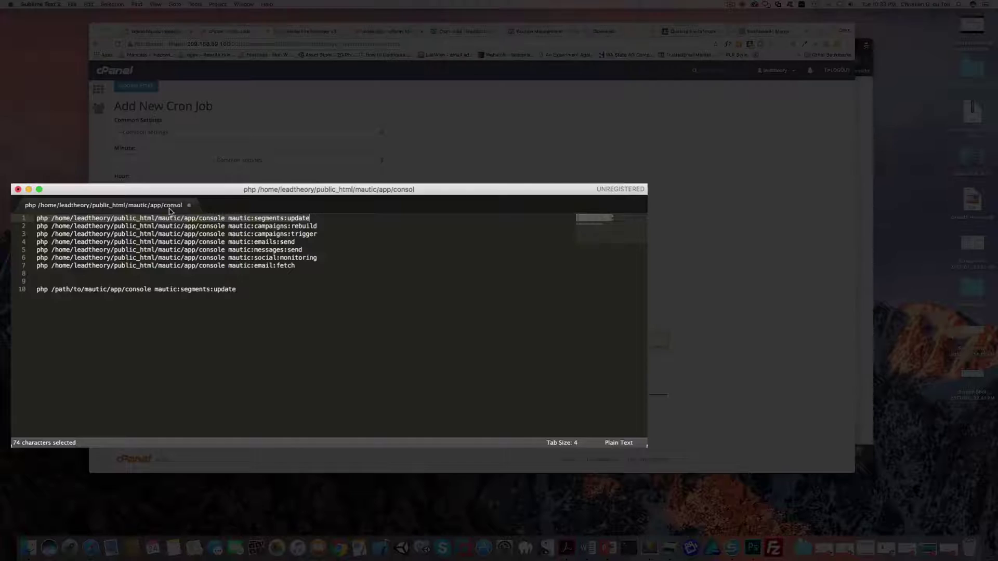
{"action": "left_click_drag", "start_coordinate": [36, 226], "coordinate": [318, 228]}
{"action": "key", "text": "super+c"}
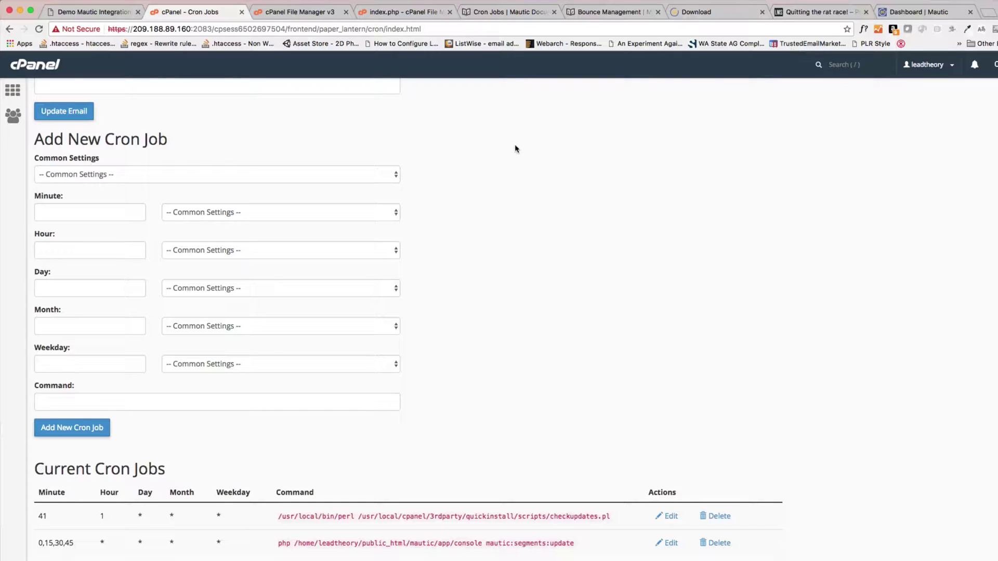
Schedule a new job at minutes 5,20,35,50 with every hour, day, month and weekday
{"action": "left_click", "coordinate": [519, 15]}
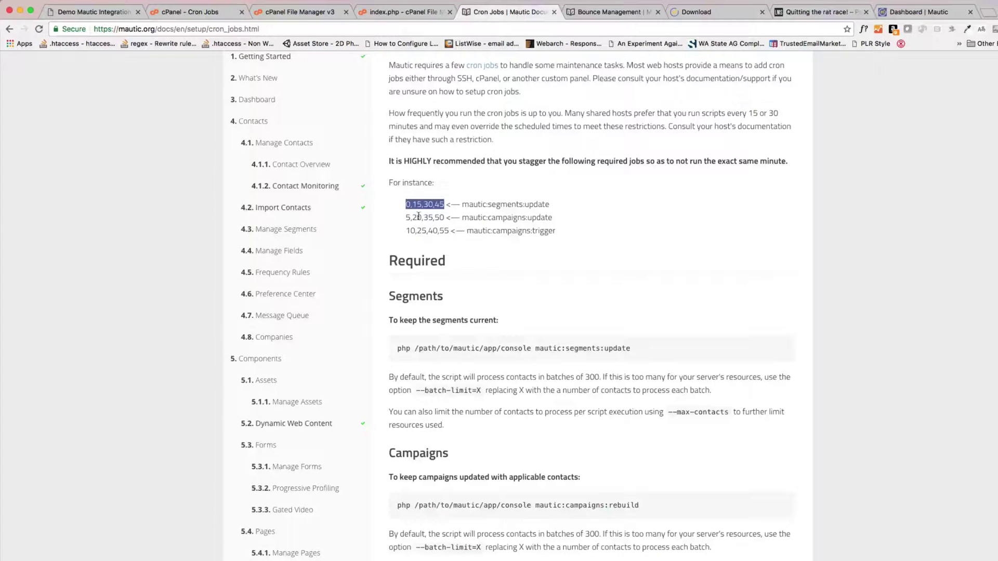
{"action": "left_click_drag", "start_coordinate": [406, 218], "coordinate": [444, 217]}
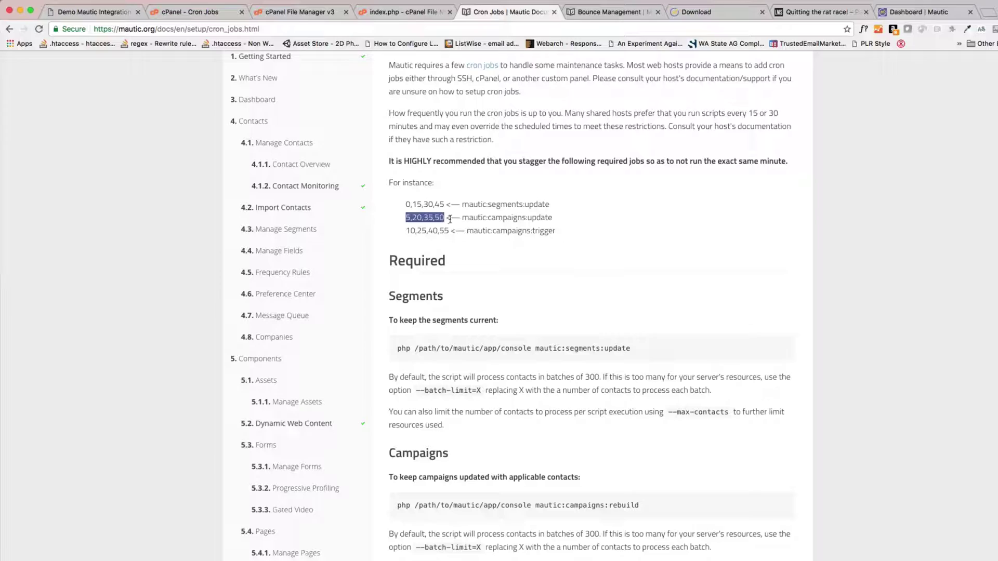
{"action": "left_click", "coordinate": [206, 18]}
{"action": "left_click", "coordinate": [96, 213]}
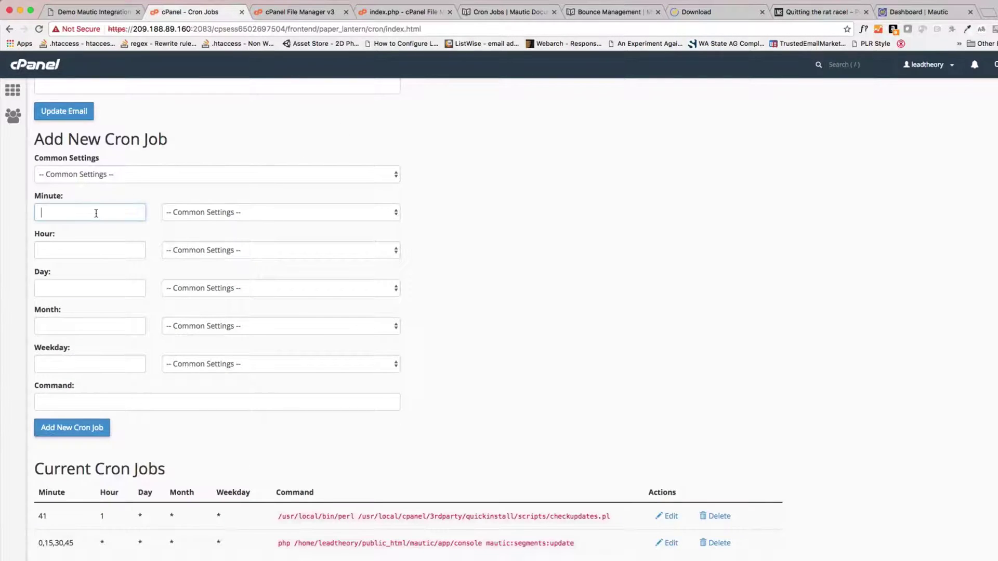
{"action": "key", "text": "super+v"}
{"action": "left_click", "coordinate": [214, 252]}
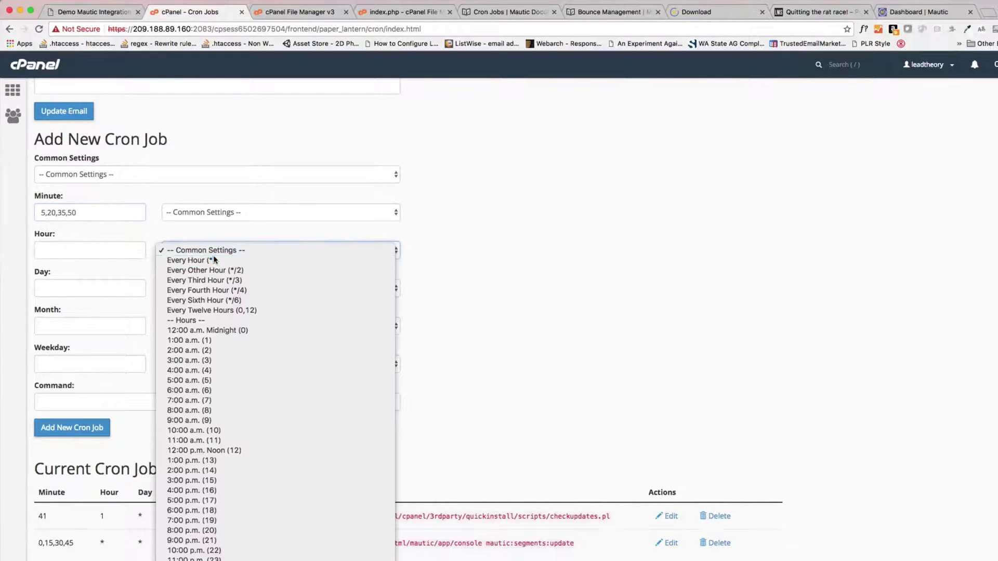
{"action": "left_click", "coordinate": [215, 259]}
{"action": "left_click", "coordinate": [214, 287]}
{"action": "left_click", "coordinate": [213, 298]}
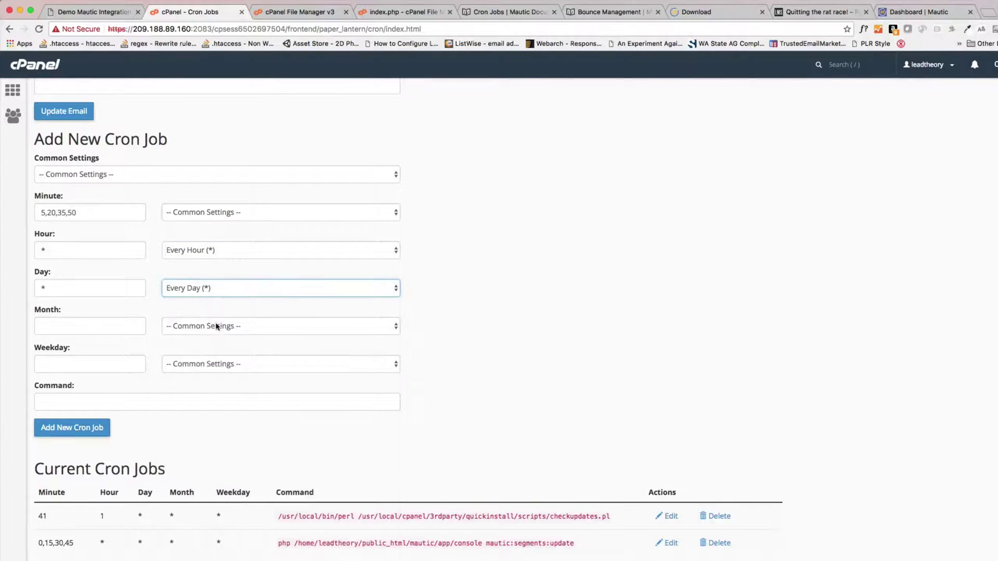
{"action": "left_click", "coordinate": [212, 326]}
{"action": "left_click", "coordinate": [214, 337]}
{"action": "left_click", "coordinate": [216, 364]}
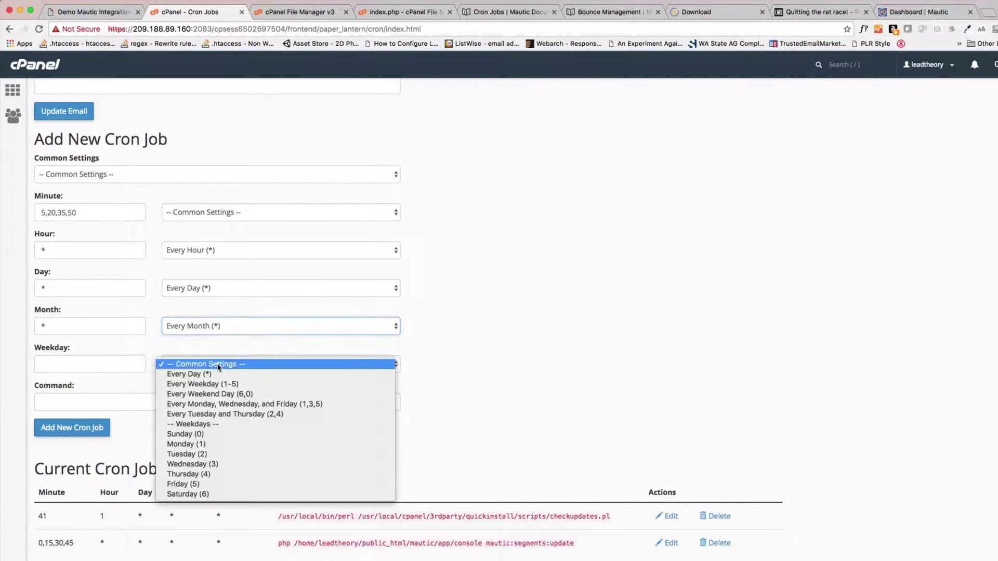
{"action": "left_click", "coordinate": [217, 376]}
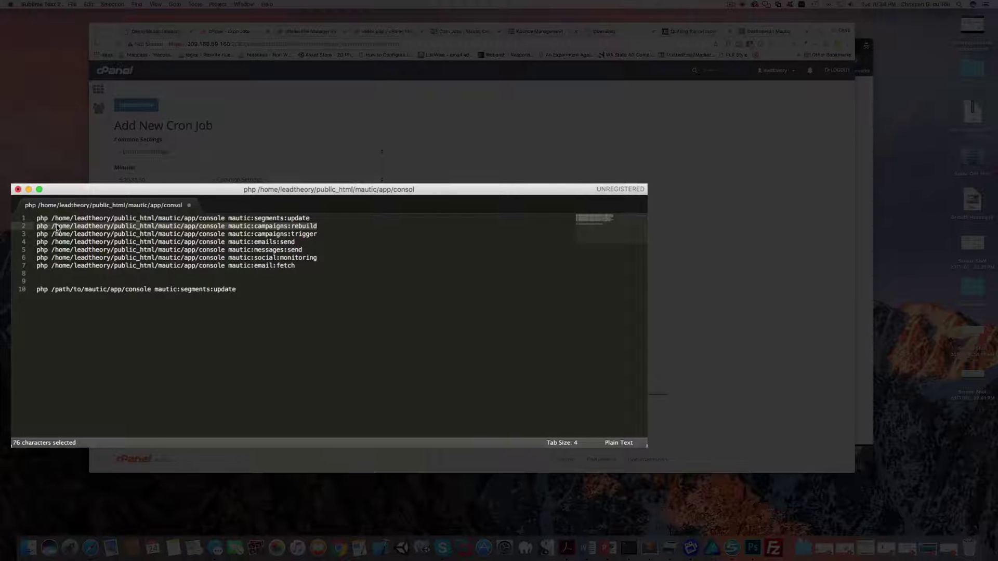
Enter the campaigns:rebuild command and add the job to Current Cron Jobs
{"action": "left_click_drag", "start_coordinate": [317, 226], "coordinate": [35, 226]}
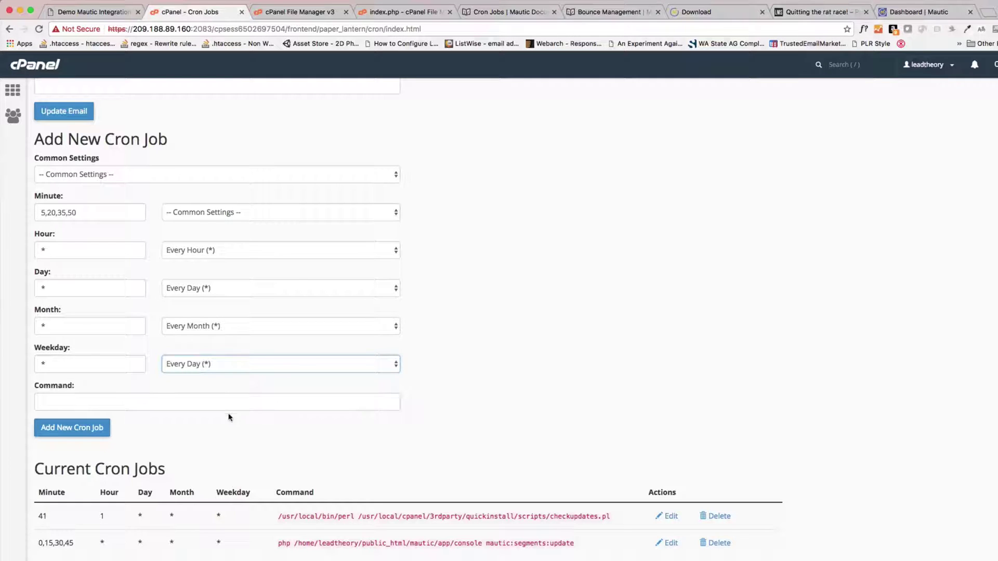
{"action": "left_click", "coordinate": [227, 403]}
{"action": "key", "text": "super+v"}
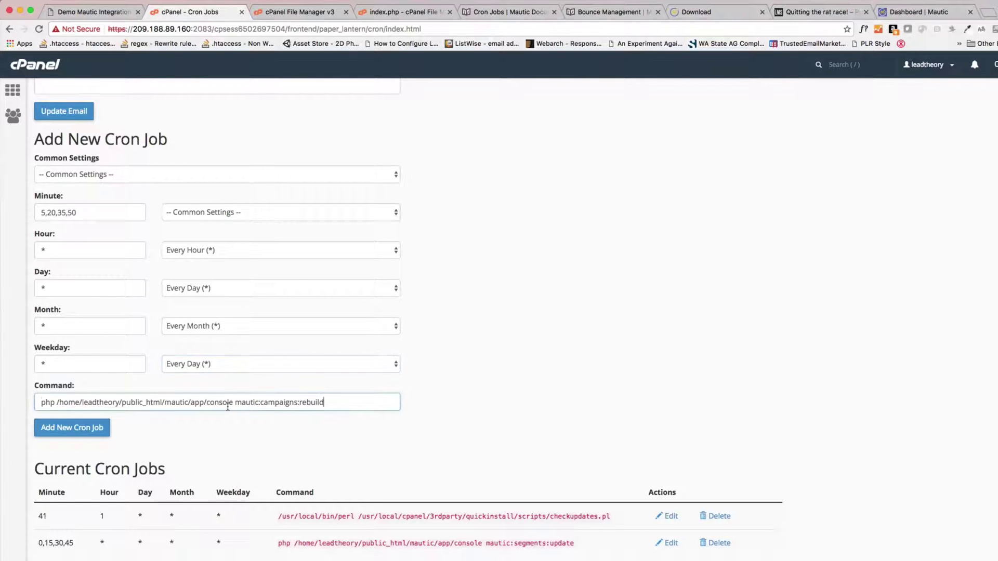
{"action": "left_click", "coordinate": [90, 428]}
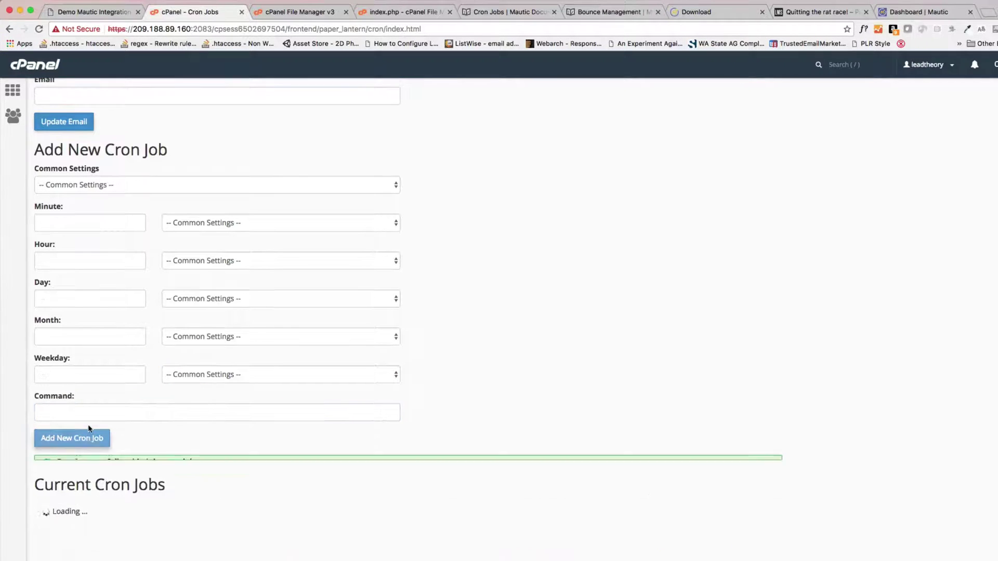
{"action": "scroll", "coordinate": [330, 364], "scroll_direction": "down", "scroll_amount": 3}
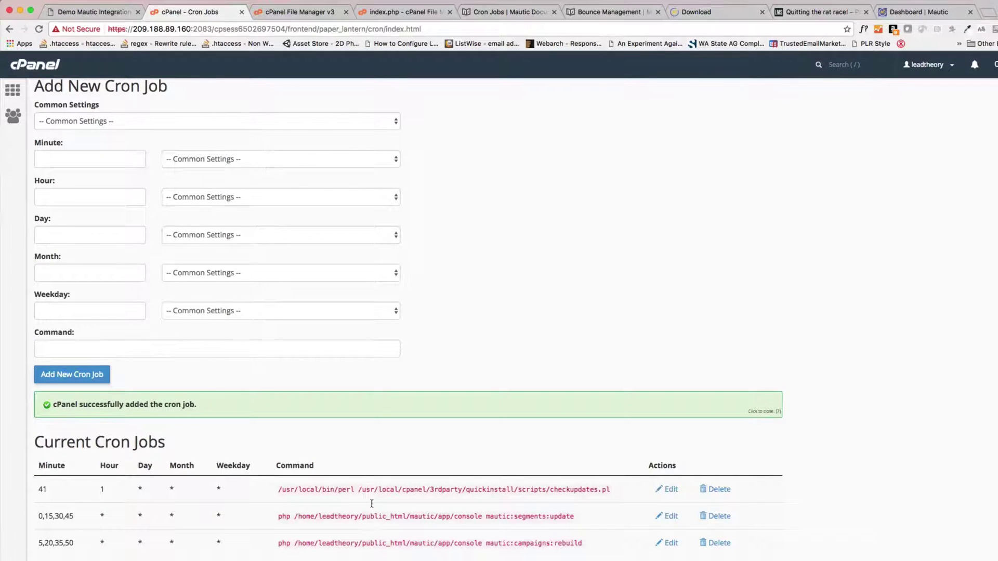
{"action": "scroll", "coordinate": [364, 351], "scroll_direction": "up", "scroll_amount": 3}
{"action": "scroll", "coordinate": [364, 350], "scroll_direction": "down", "scroll_amount": 3}
{"action": "left_click", "coordinate": [526, 13]}
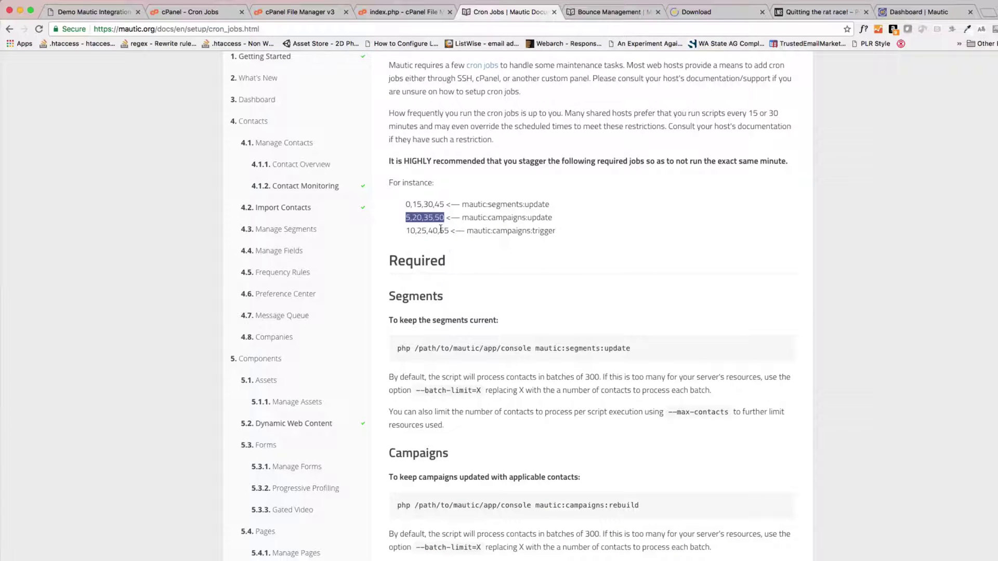
Schedule a new cron job for minutes 10,25,40,55 of every hour, day, month and weekday
{"action": "left_click_drag", "start_coordinate": [448, 230], "coordinate": [405, 231]}
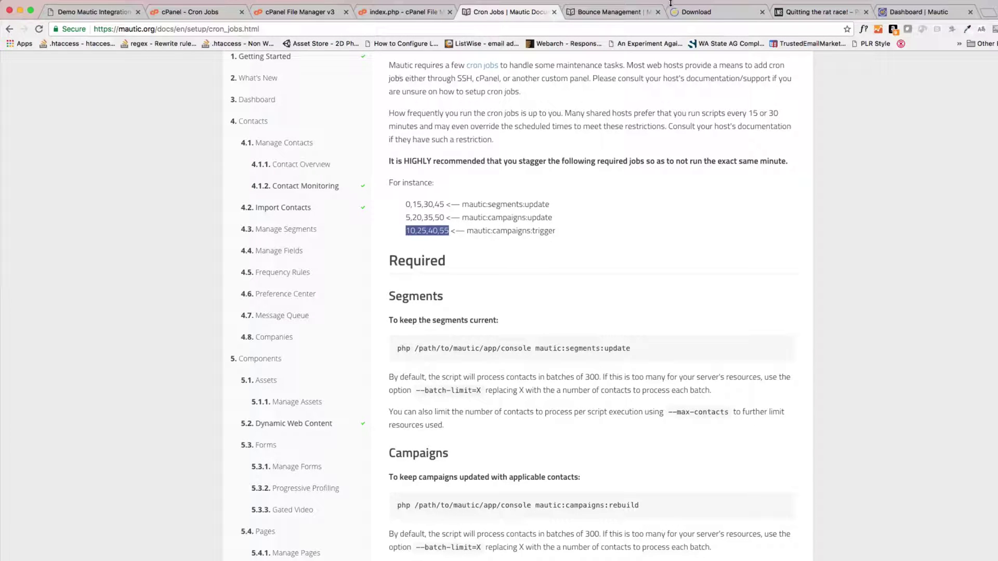
{"action": "left_click", "coordinate": [203, 11]}
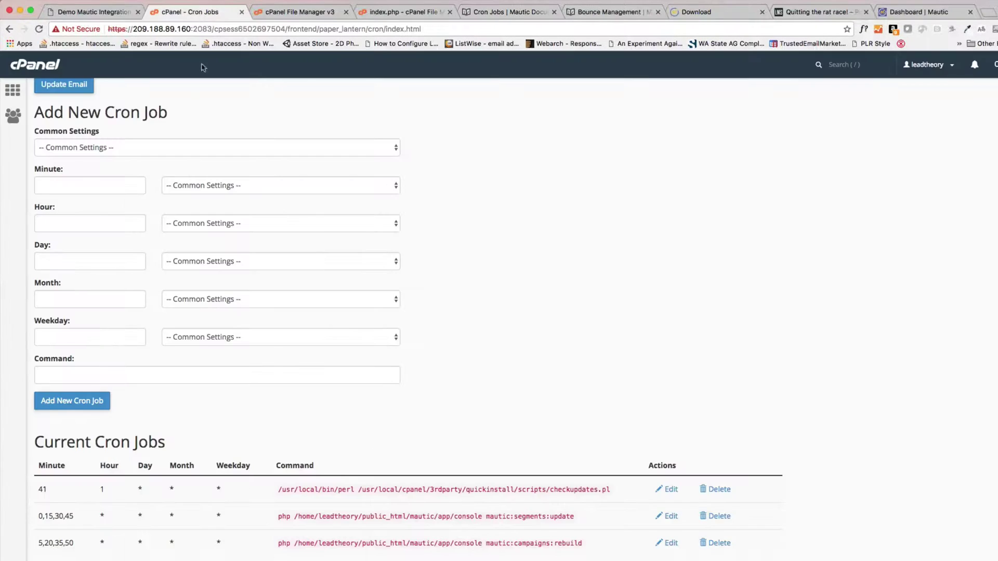
{"action": "left_click", "coordinate": [111, 180]}
{"action": "key", "text": "ctrl+v"}
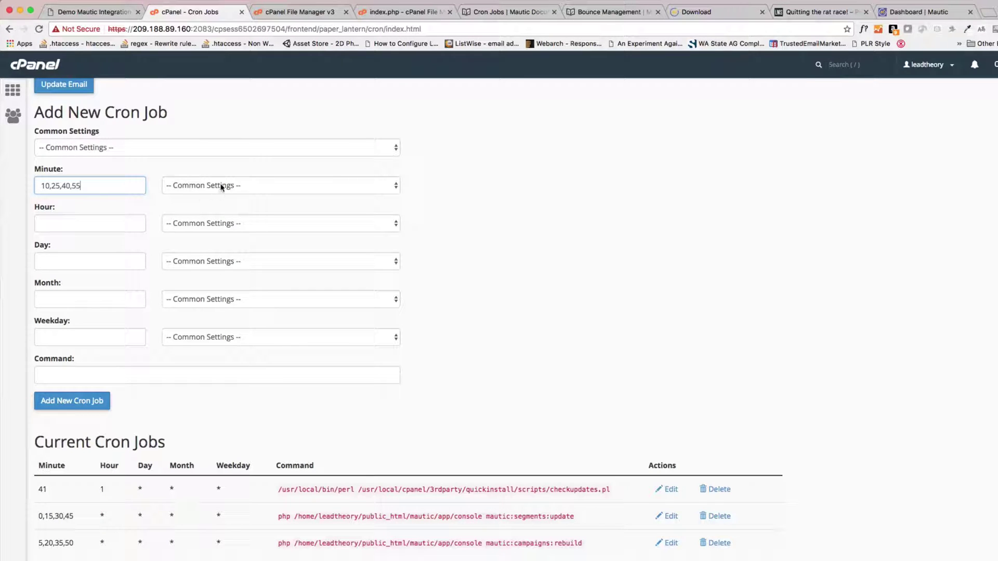
{"action": "left_click", "coordinate": [212, 223]}
{"action": "left_click", "coordinate": [207, 229]}
{"action": "left_click", "coordinate": [212, 262]}
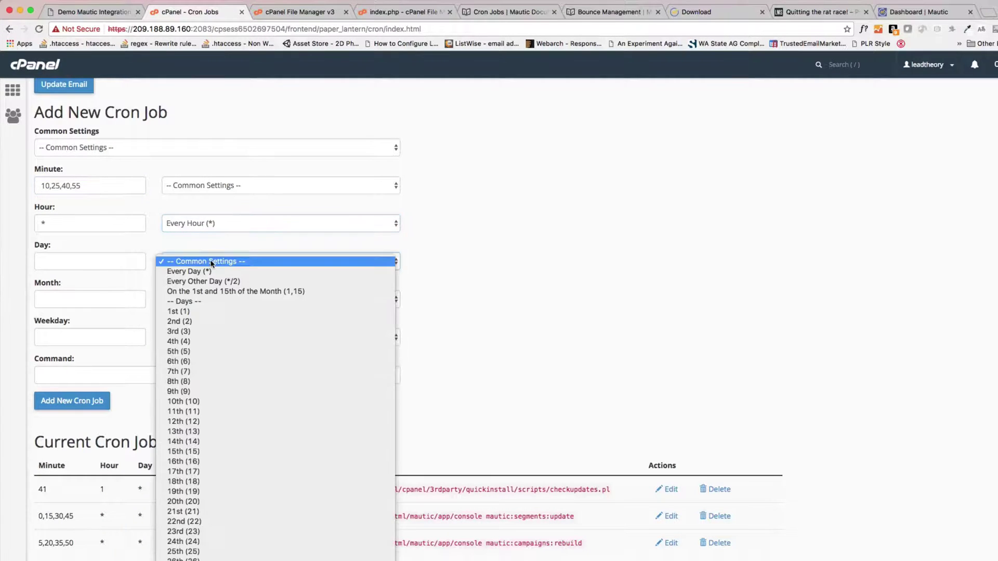
{"action": "left_click", "coordinate": [210, 271]}
{"action": "left_click", "coordinate": [210, 300]}
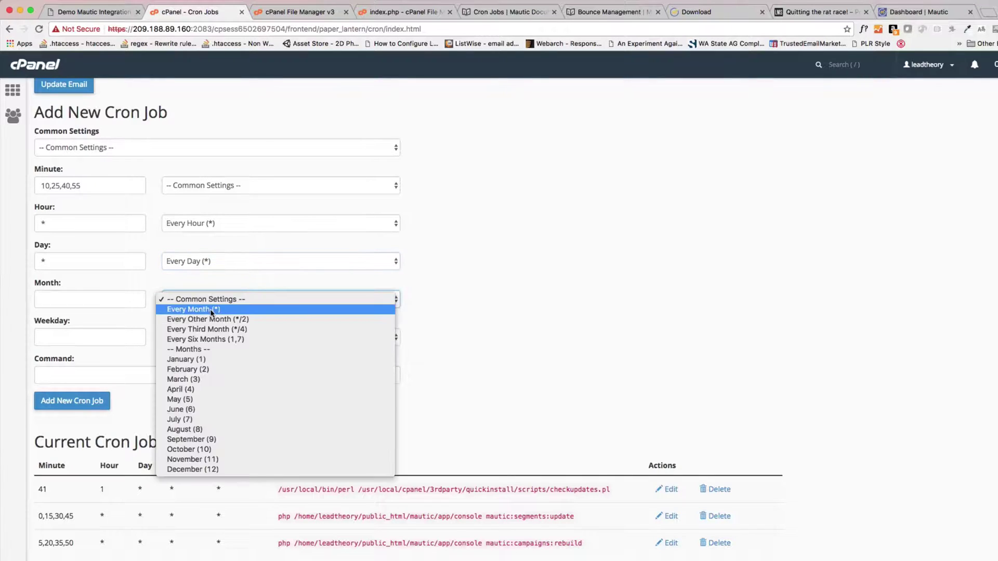
{"action": "left_click", "coordinate": [211, 310]}
{"action": "left_click", "coordinate": [207, 337]}
{"action": "left_click", "coordinate": [206, 344]}
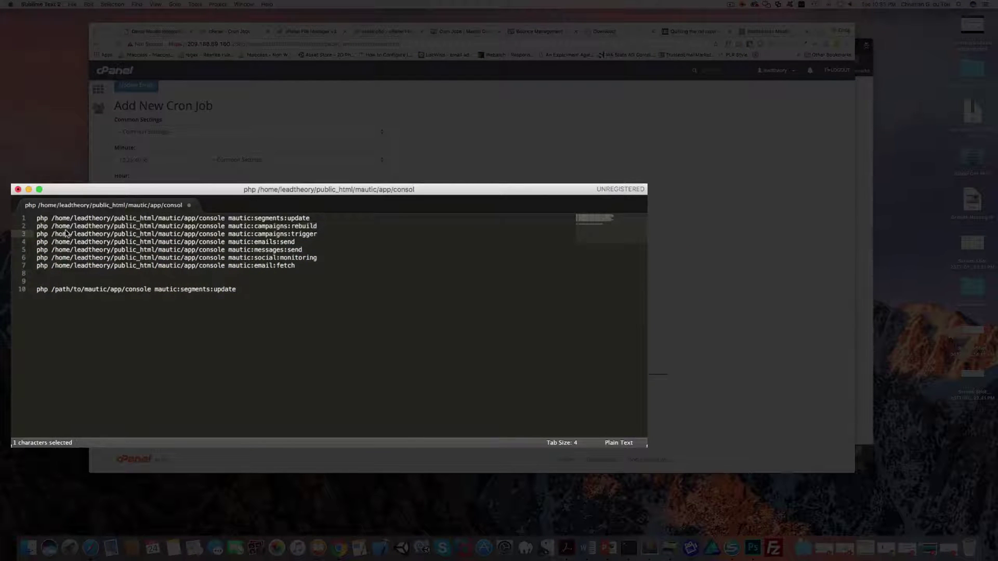
Copy the mautic:campaigns:trigger command into the Command field and add the cron job
{"action": "left_click_drag", "start_coordinate": [318, 234], "coordinate": [37, 234]}
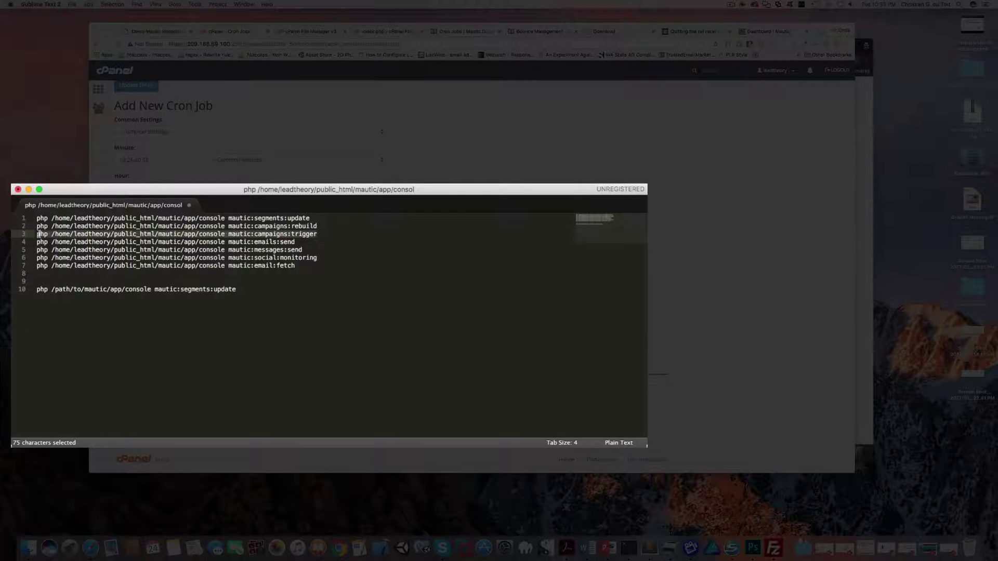
{"action": "key", "text": "super+c"}
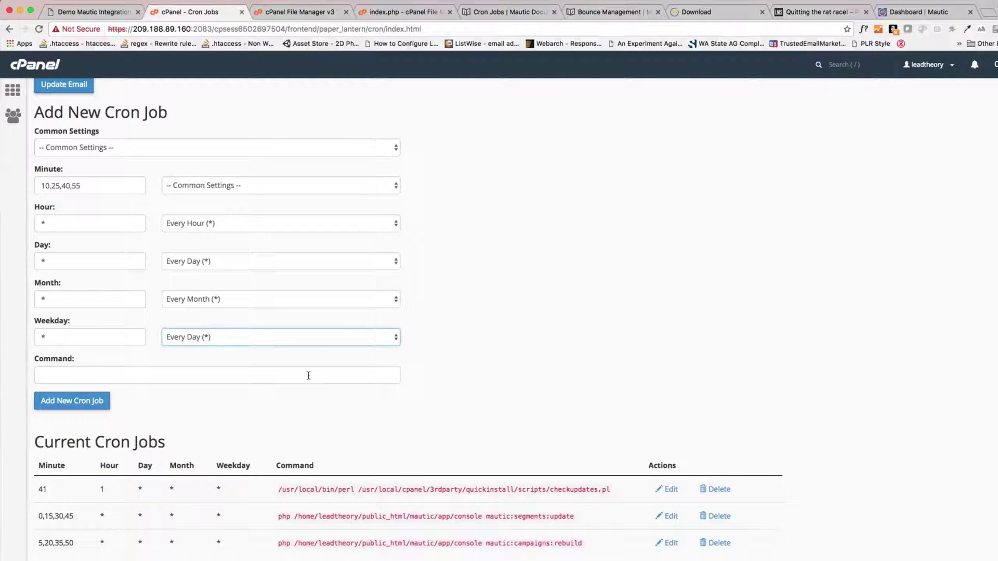
{"action": "left_click", "coordinate": [253, 375]}
{"action": "key", "text": "super+v"}
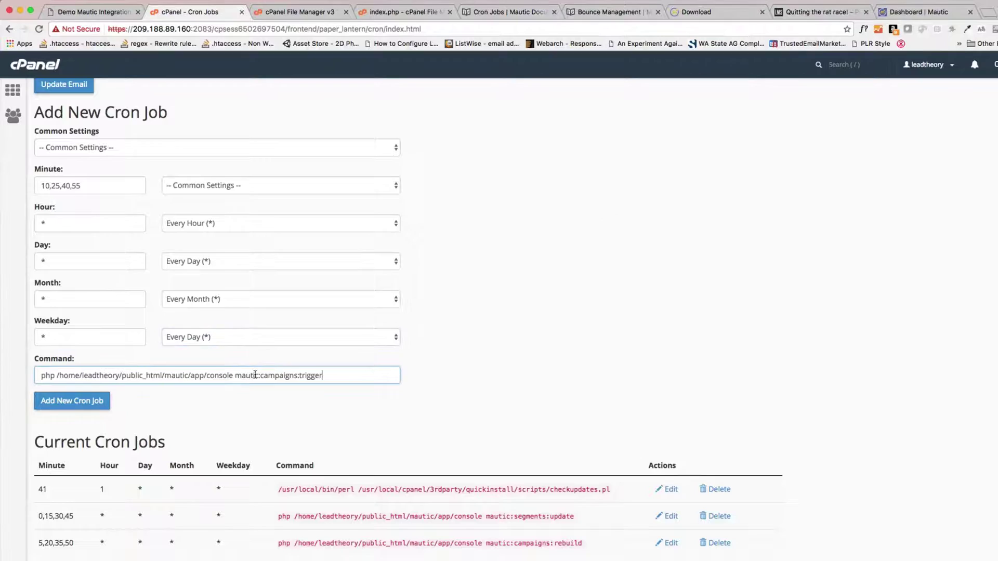
{"action": "left_click", "coordinate": [82, 404]}
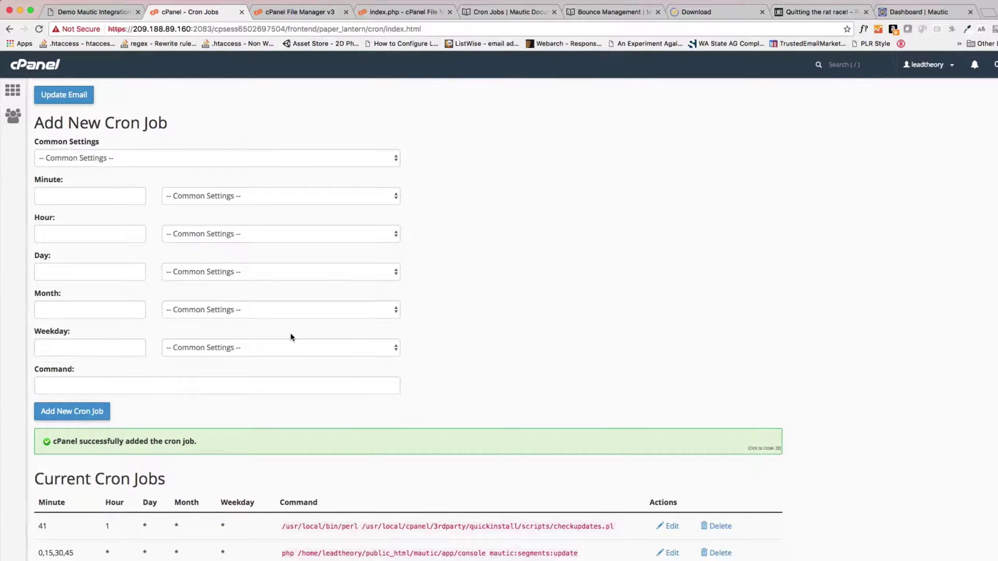
{"action": "scroll", "coordinate": [291, 337], "scroll_direction": "down", "scroll_amount": 3}
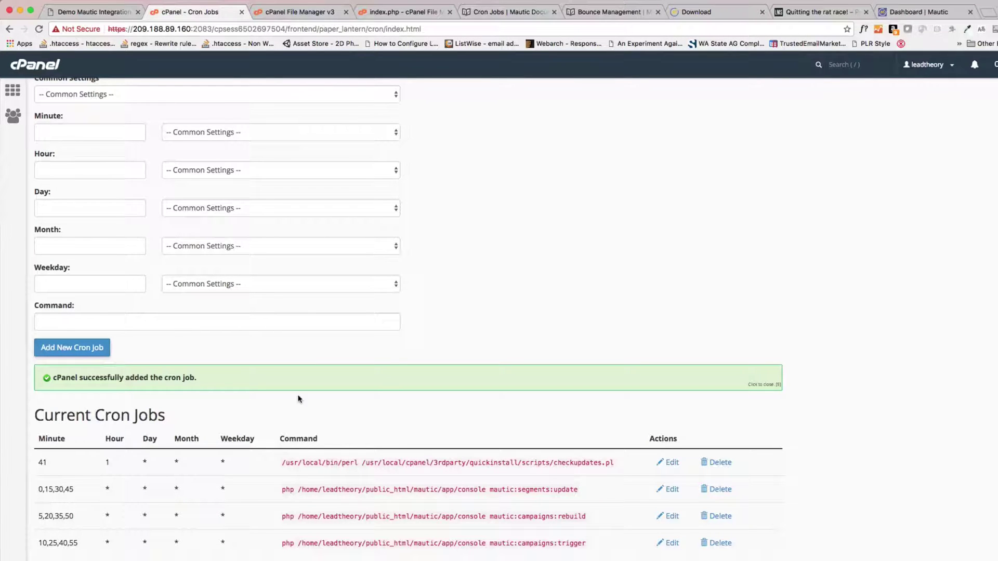
Add a twice-per-hour cron job running the mautic:emails:send command
{"action": "scroll", "coordinate": [305, 307], "scroll_direction": "up", "scroll_amount": 3}
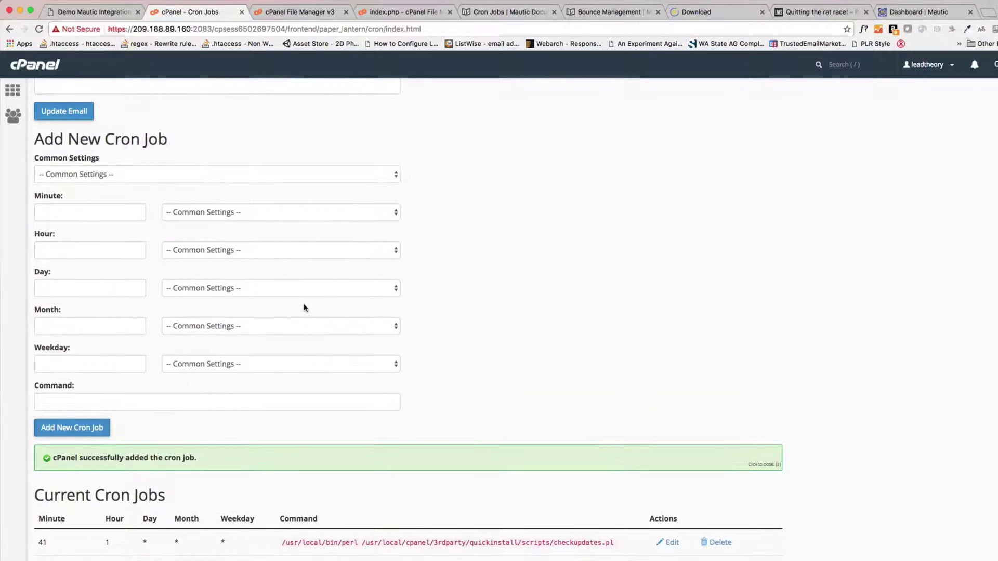
{"action": "left_click", "coordinate": [197, 174]}
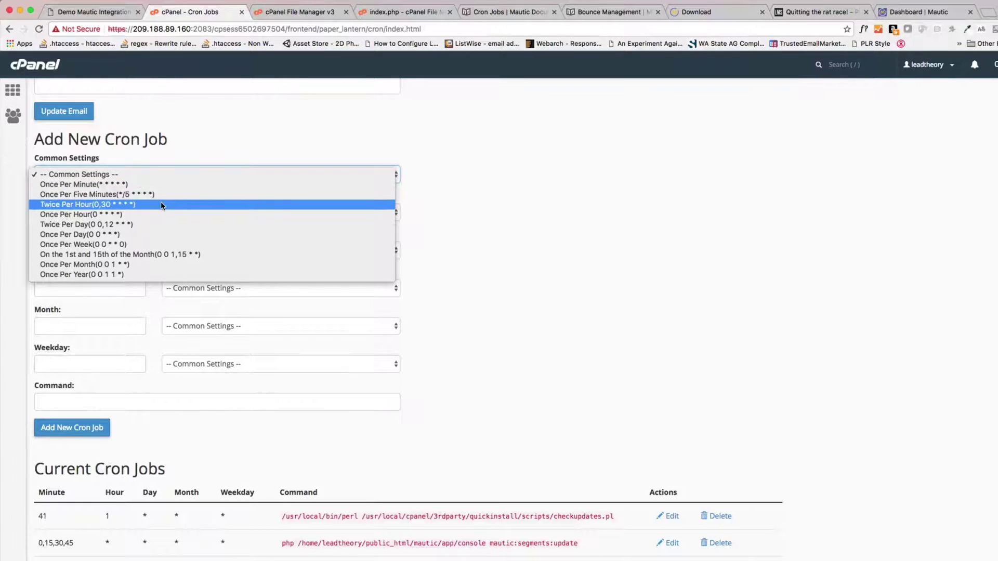
{"action": "left_click", "coordinate": [161, 204]}
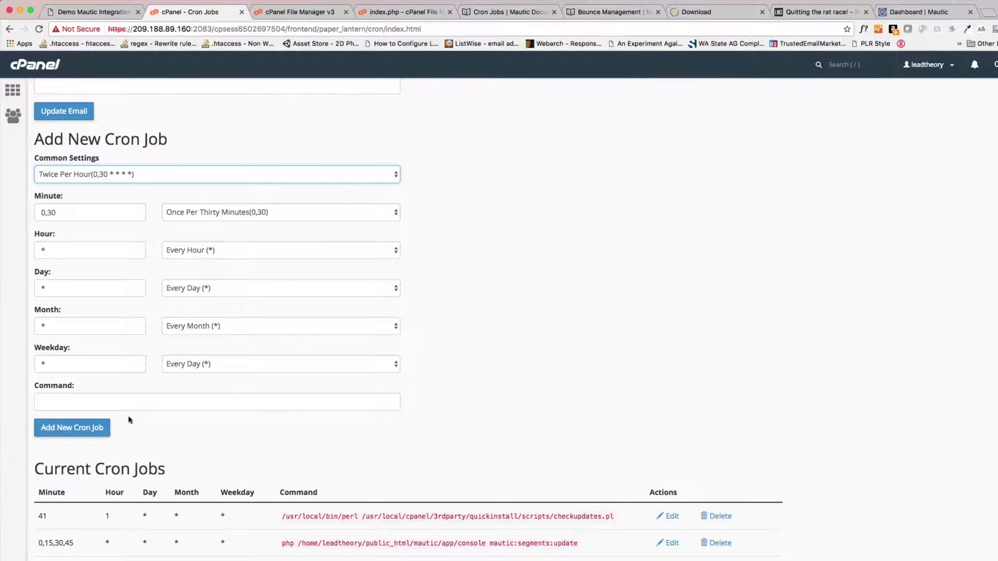
{"action": "left_click", "coordinate": [123, 399]}
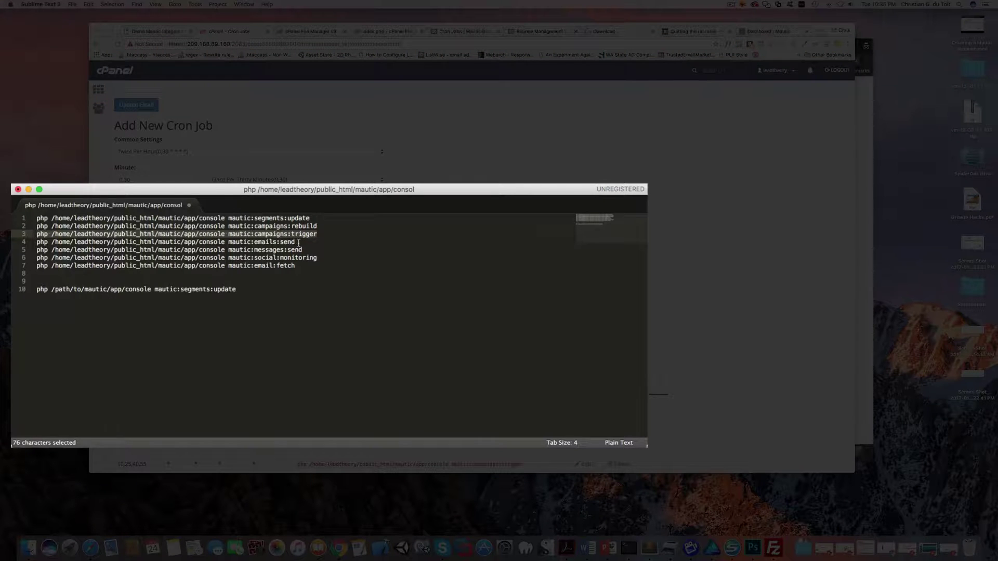
{"action": "left_click_drag", "start_coordinate": [305, 261], "coordinate": [113, 261]}
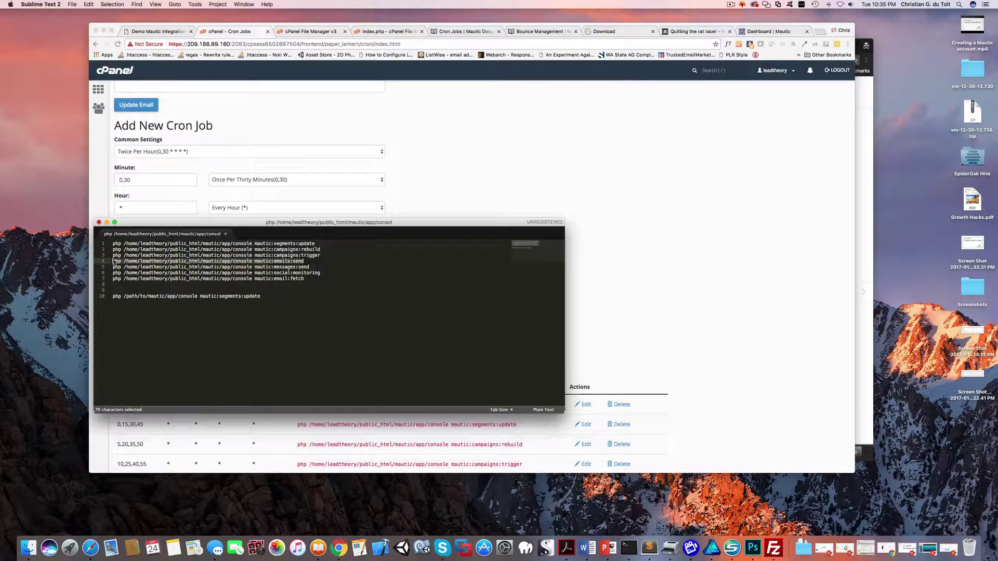
{"action": "left_click", "coordinate": [434, 156]}
{"action": "left_click", "coordinate": [144, 323]}
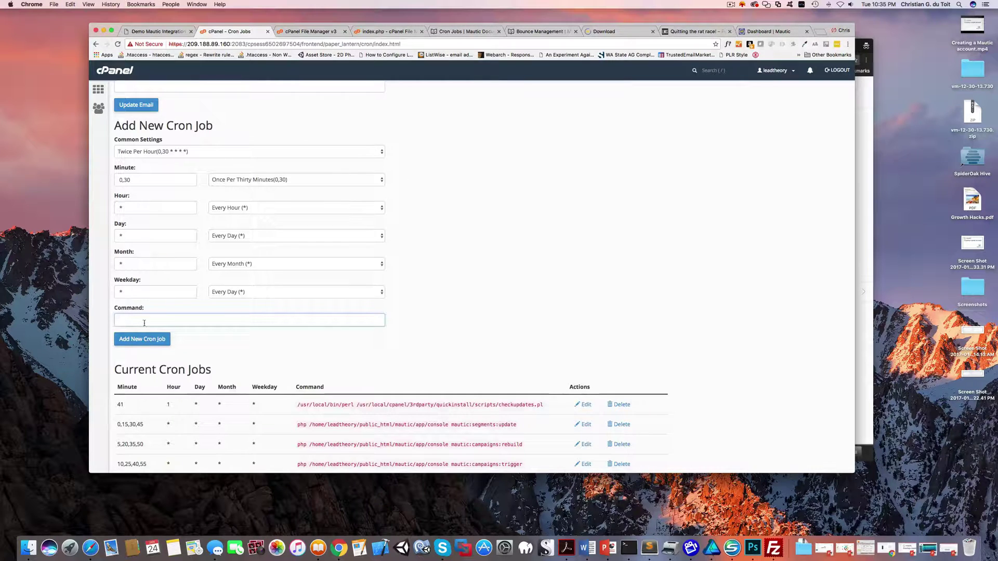
{"action": "key", "text": "super+v"}
{"action": "left_click", "coordinate": [143, 339]}
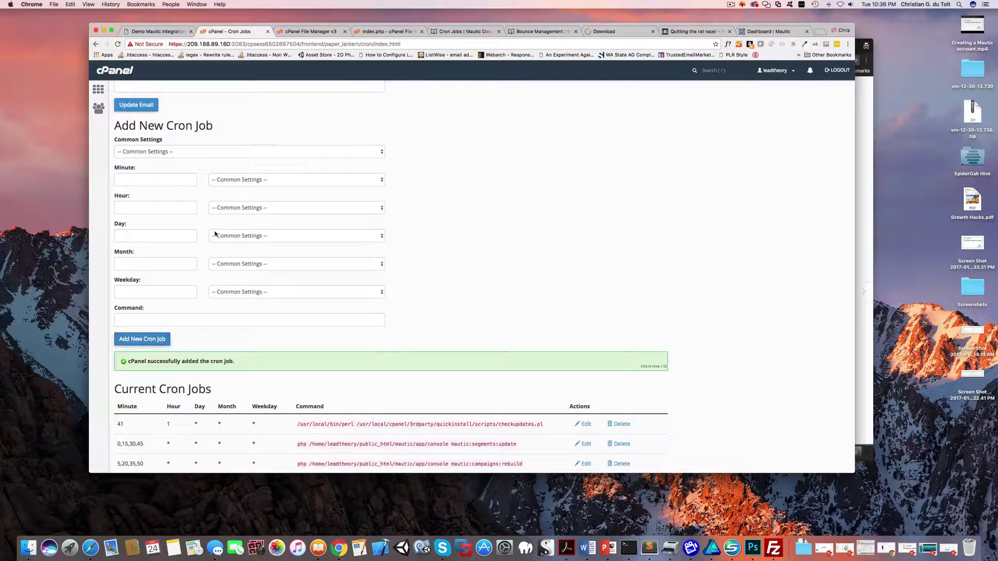
Add a twice-per-hour cron job running the mautic:messages:send command
{"action": "left_click", "coordinate": [158, 152]}
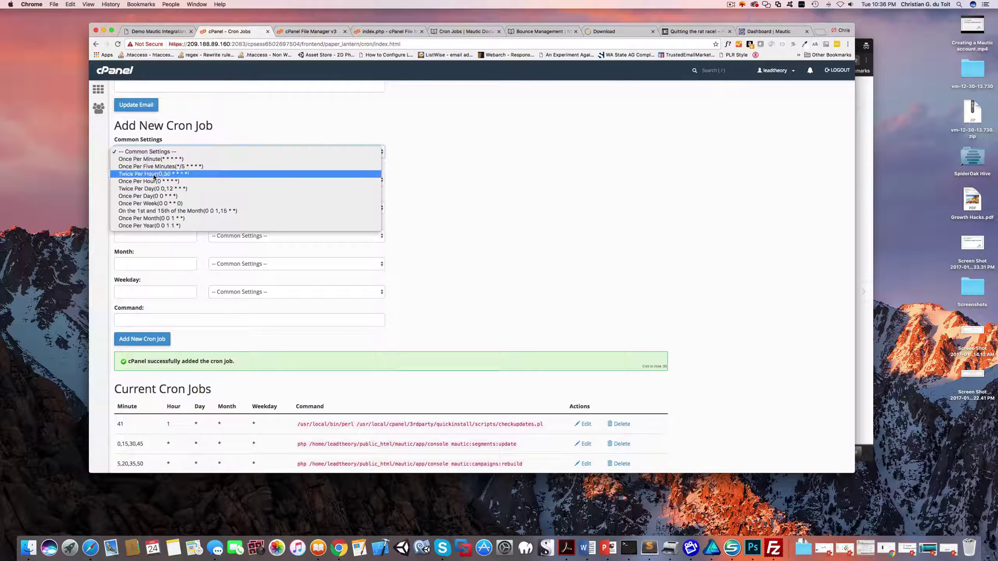
{"action": "left_click", "coordinate": [154, 176]}
{"action": "key", "text": "super+Tab"}
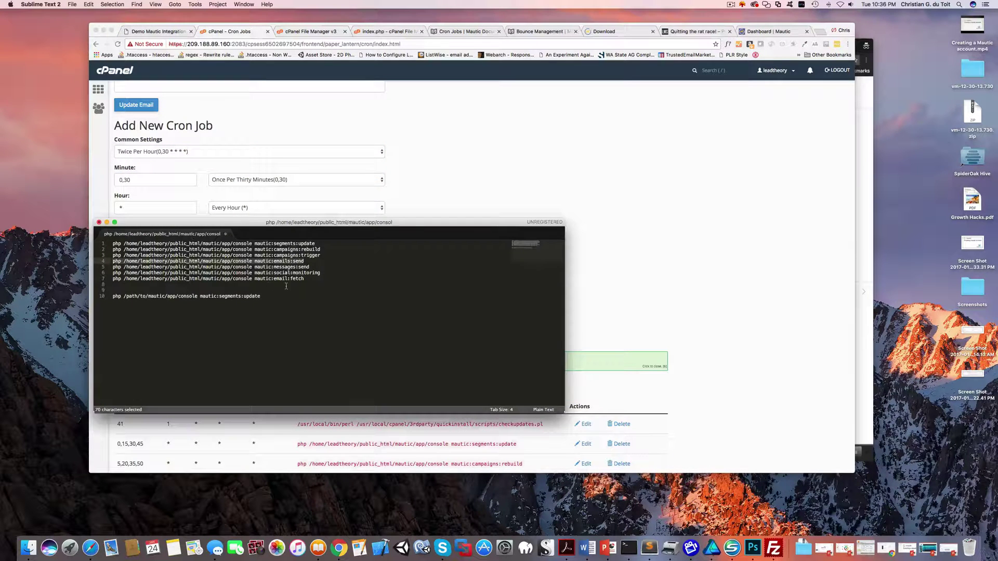
{"action": "left_click_drag", "start_coordinate": [313, 268], "coordinate": [113, 268]}
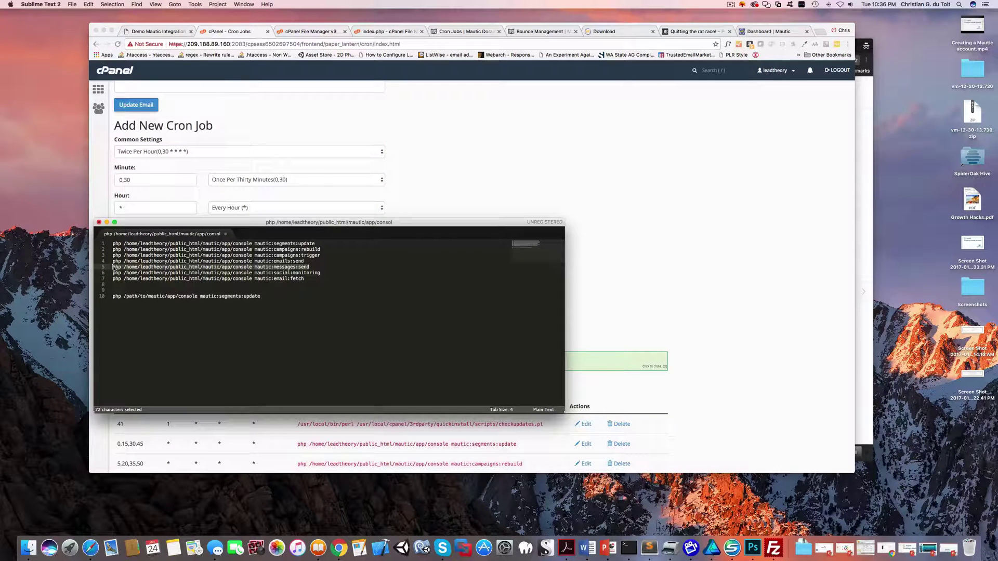
{"action": "left_click", "coordinate": [305, 126]}
{"action": "left_click", "coordinate": [180, 320]}
{"action": "key", "text": "super+v"}
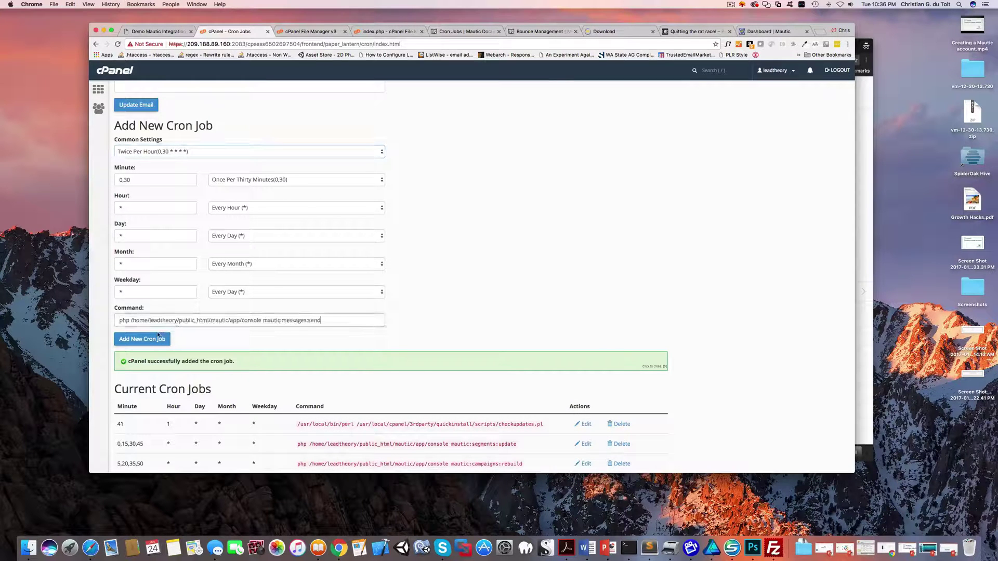
{"action": "left_click", "coordinate": [154, 339]}
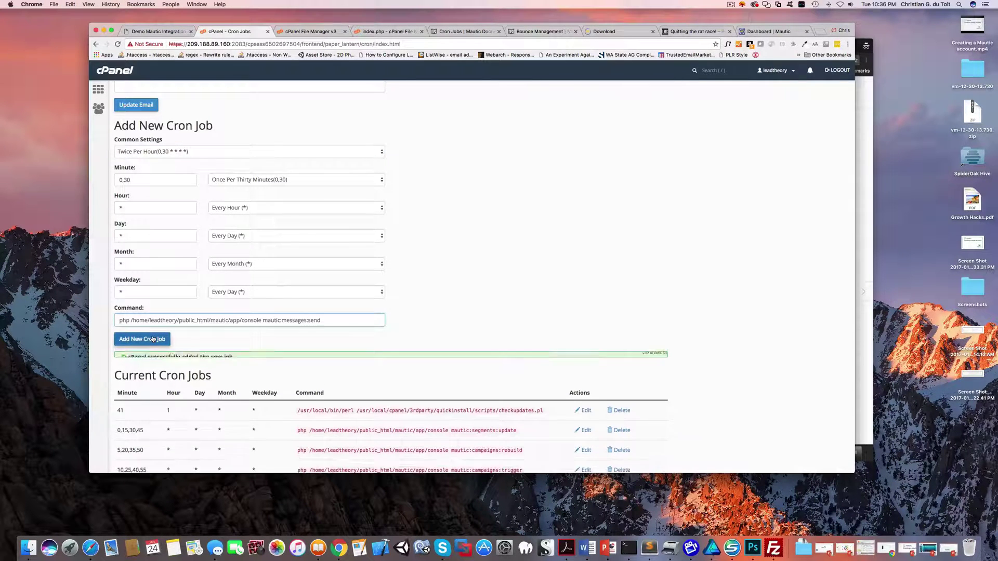
Add a twice-per-hour cron job running mautic:social:monitoring
{"action": "left_click", "coordinate": [164, 152]}
{"action": "left_click", "coordinate": [156, 173]}
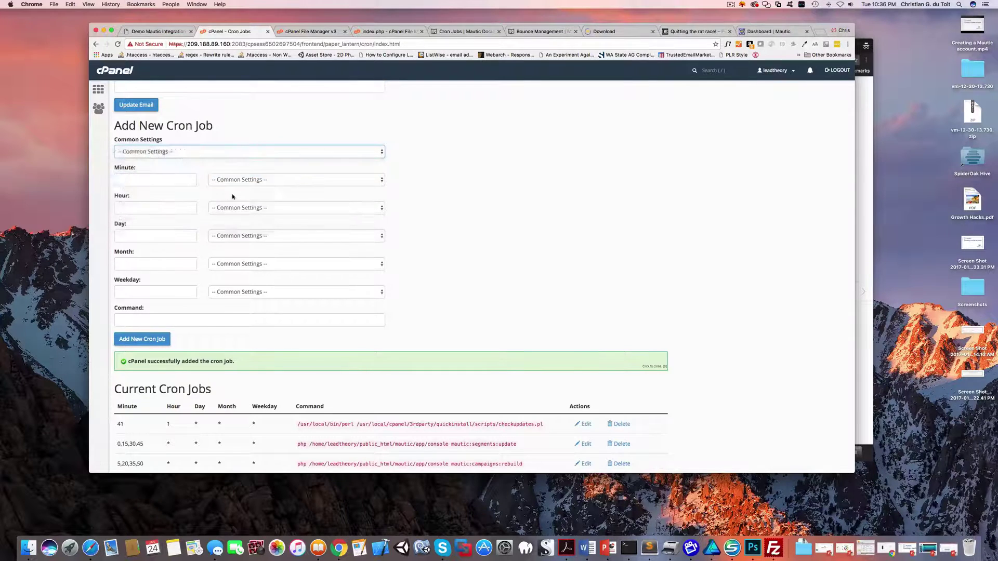
{"action": "key", "text": "super+Tab"}
{"action": "left_click_drag", "start_coordinate": [322, 272], "coordinate": [112, 273]}
{"action": "key", "text": "super+c"}
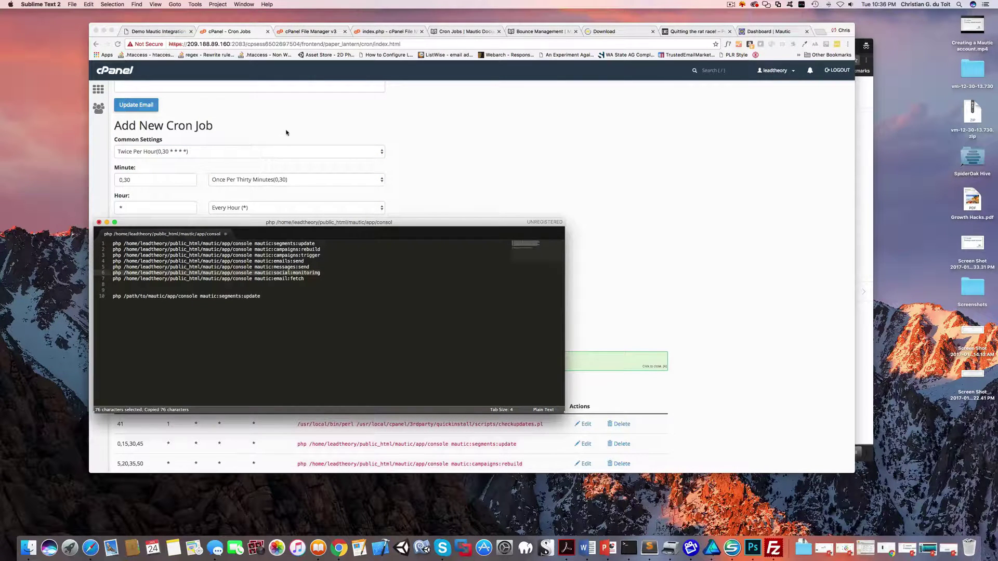
{"action": "left_click", "coordinate": [267, 129]}
{"action": "left_click", "coordinate": [162, 317]}
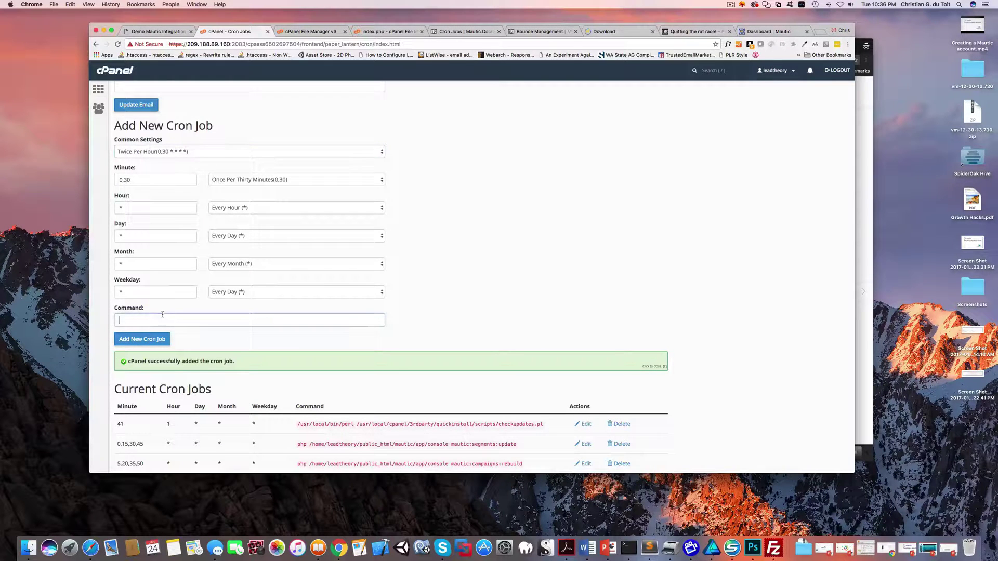
{"action": "key", "text": "super+v"}
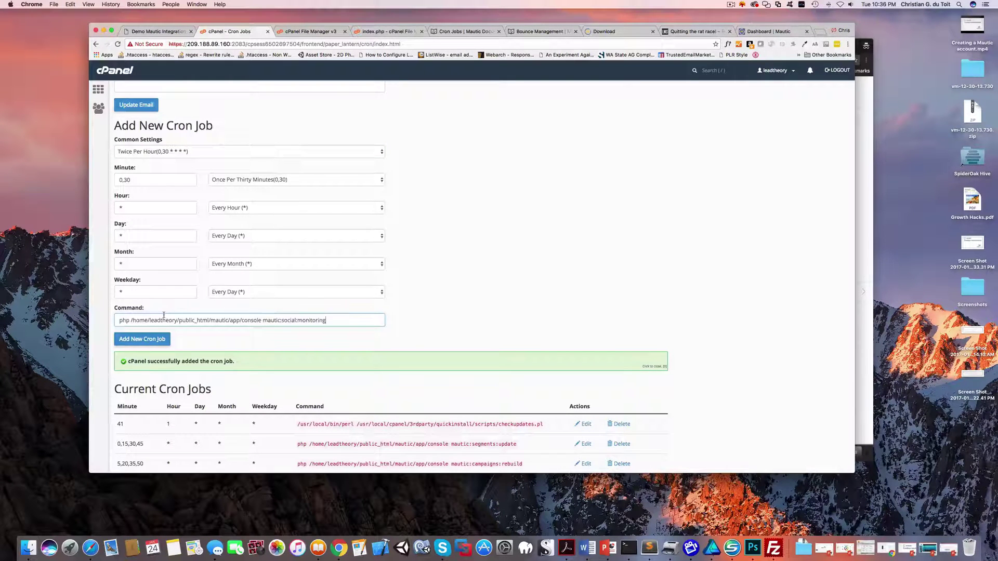
{"action": "left_click", "coordinate": [143, 341]}
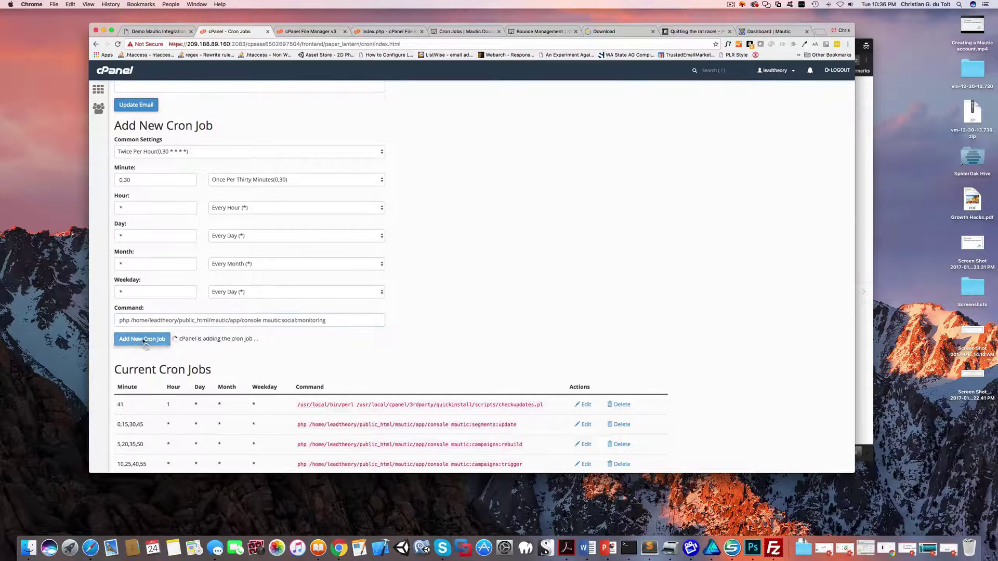
Add a twice-per-hour cron job running mautic:email:fetch
{"action": "key", "text": "super+Tab"}
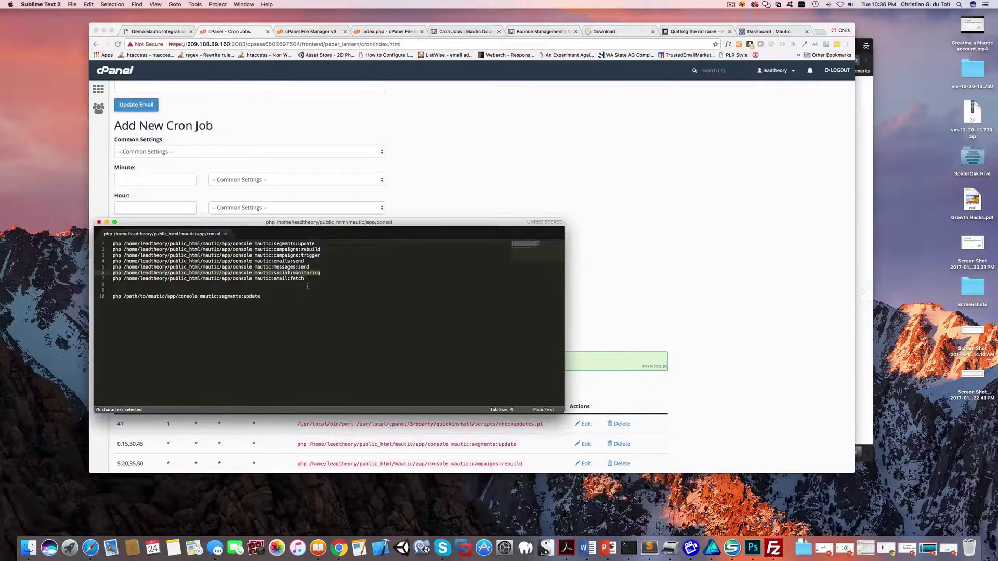
{"action": "left_click_drag", "start_coordinate": [306, 279], "coordinate": [114, 278]}
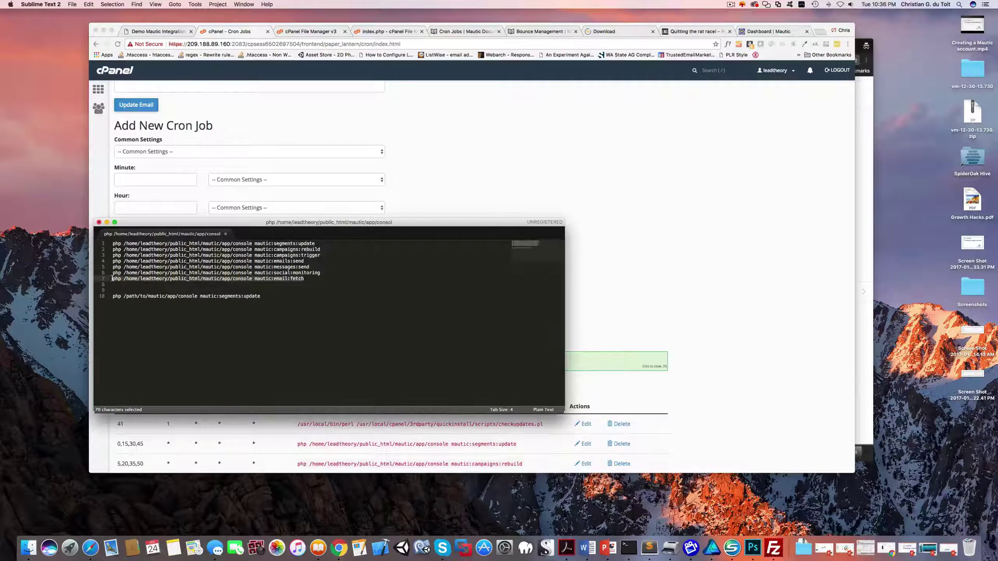
{"action": "key", "text": "super+c"}
{"action": "left_click", "coordinate": [439, 158]}
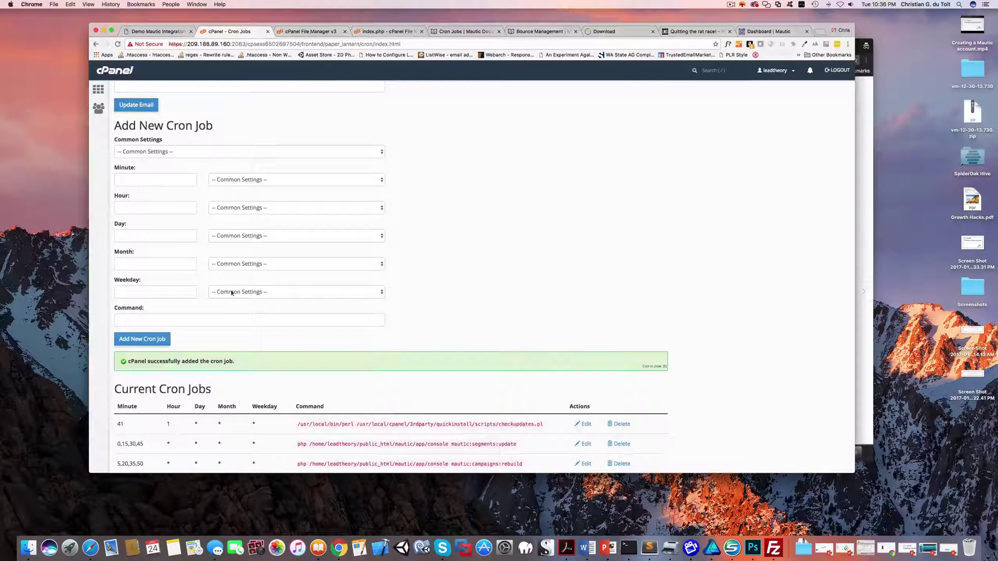
{"action": "left_click", "coordinate": [202, 319]}
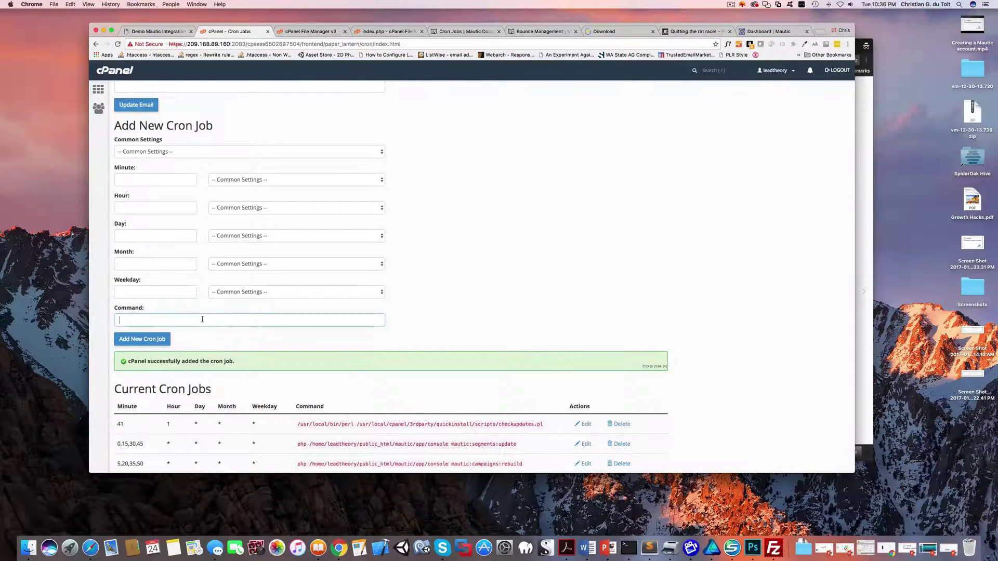
{"action": "left_click", "coordinate": [172, 152]}
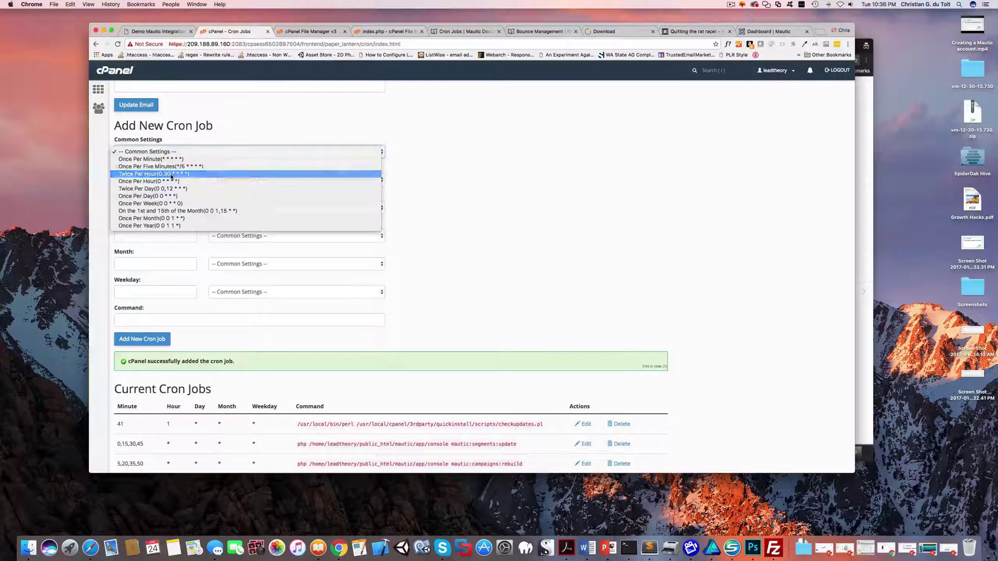
{"action": "left_click", "coordinate": [171, 174]}
{"action": "left_click", "coordinate": [159, 321]}
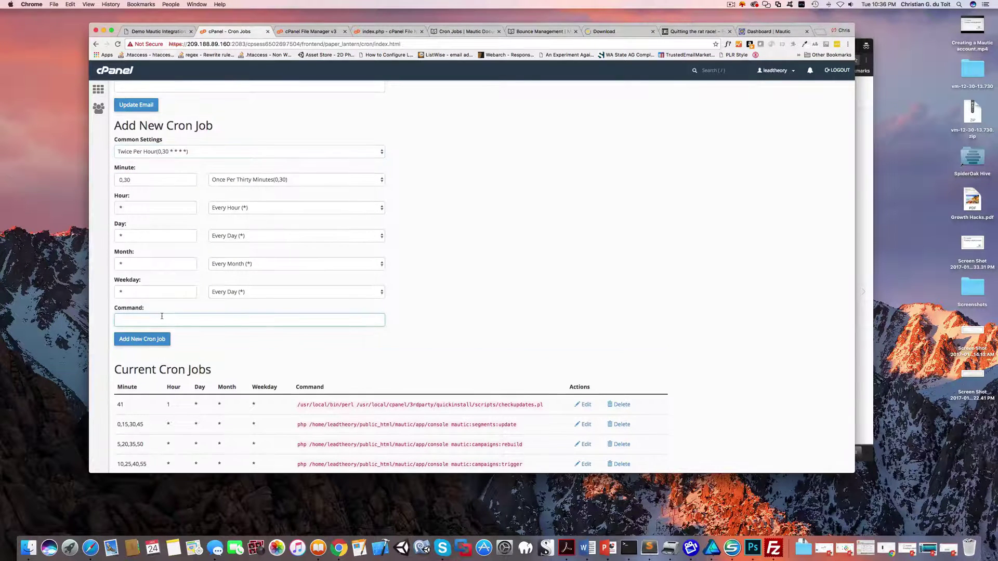
{"action": "key", "text": "super+v"}
{"action": "left_click", "coordinate": [154, 340]}
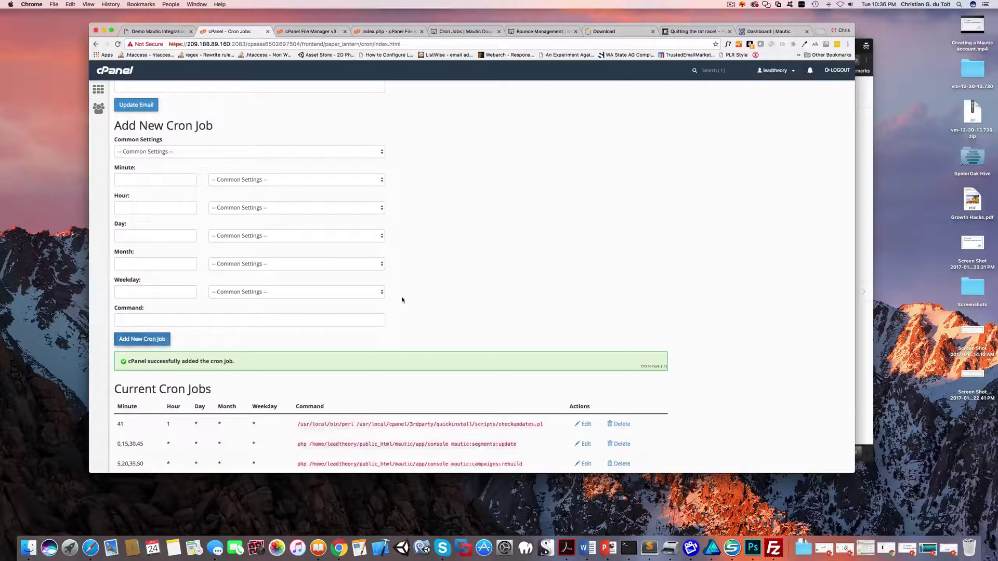
{"action": "scroll", "coordinate": [403, 300], "scroll_direction": "down", "scroll_amount": 5}
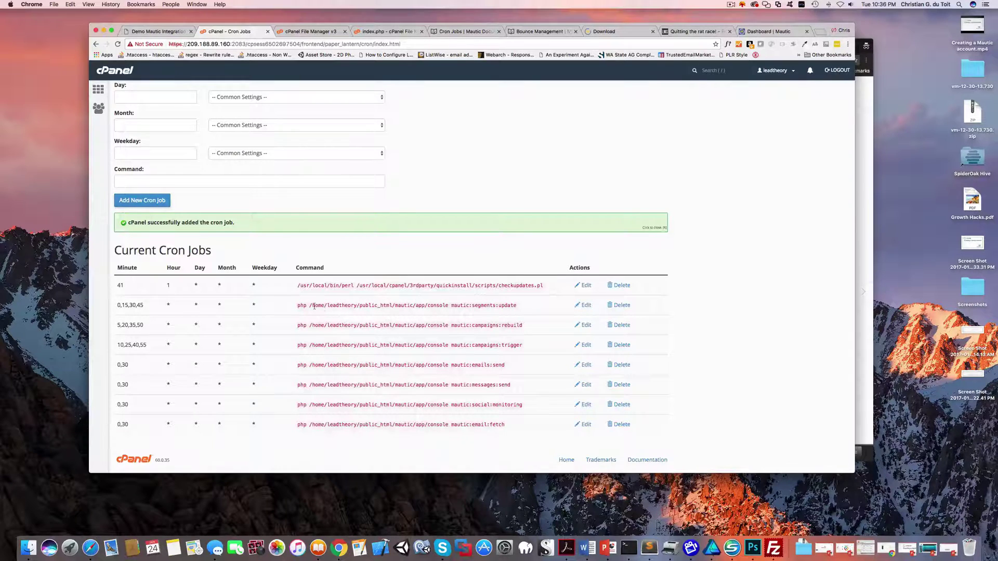
{"action": "left_click_drag", "start_coordinate": [309, 306], "coordinate": [397, 305]}
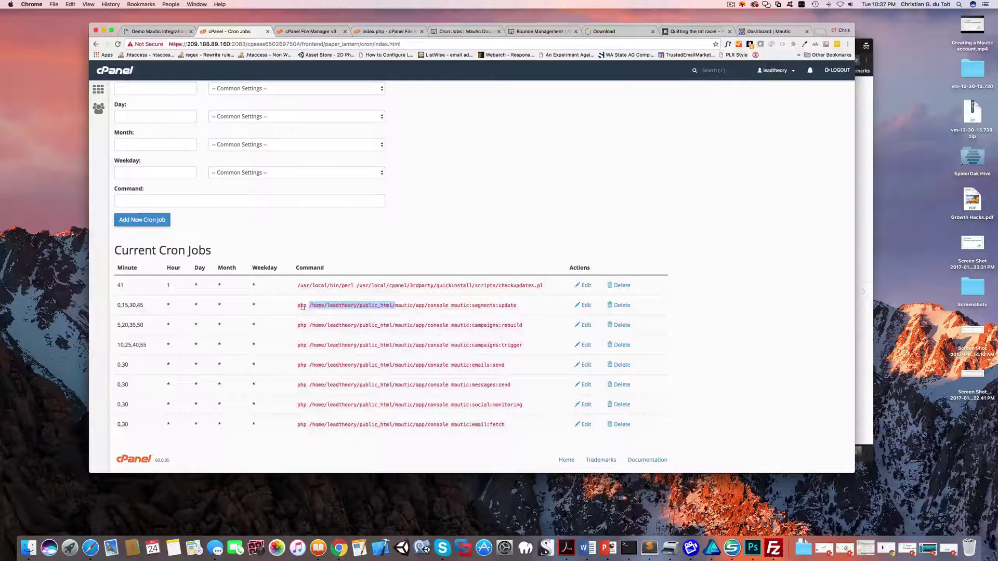
{"action": "double_click", "coordinate": [302, 306]}
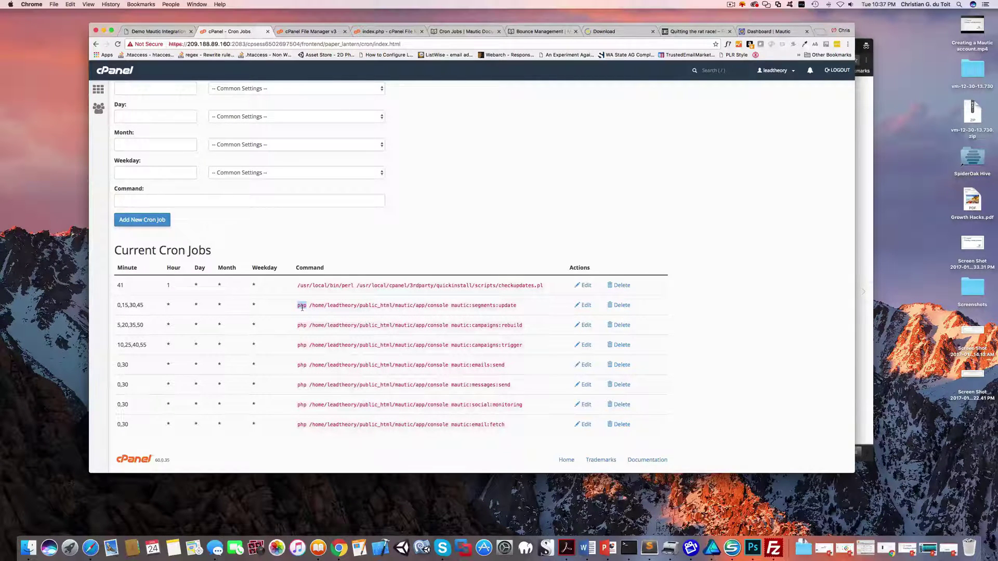
{"action": "left_click", "coordinate": [302, 307]}
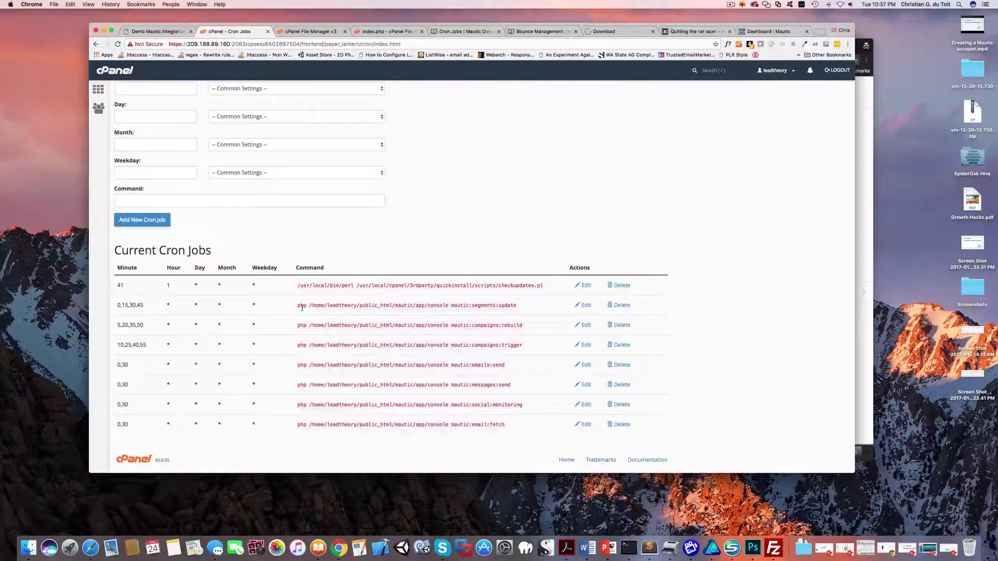
{"action": "left_click_drag", "start_coordinate": [297, 286], "coordinate": [352, 285]}
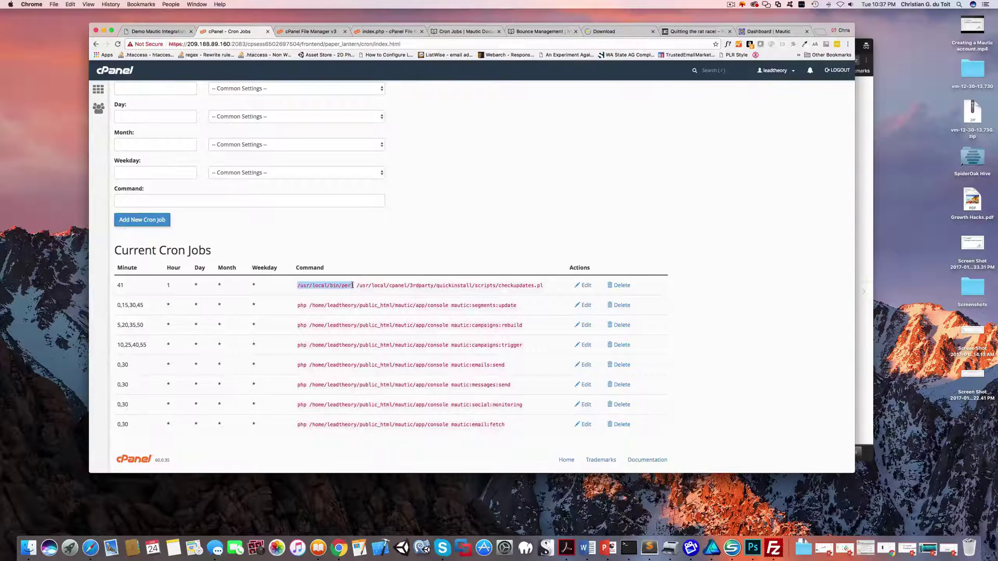
{"action": "double_click", "coordinate": [302, 306]}
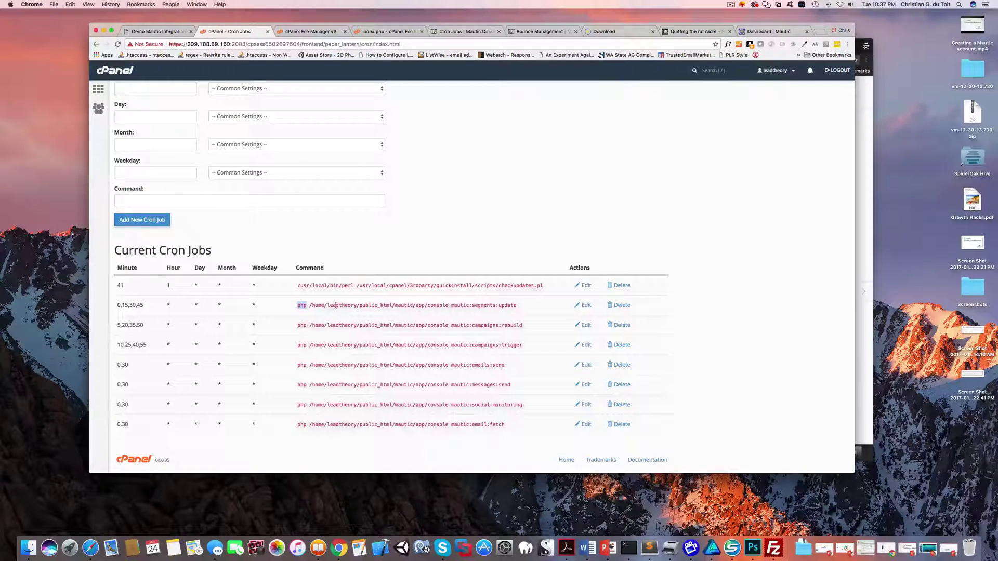
{"action": "left_click_drag", "start_coordinate": [311, 305], "coordinate": [390, 305]}
{"action": "scroll", "coordinate": [392, 306], "scroll_direction": "up", "scroll_amount": 10}
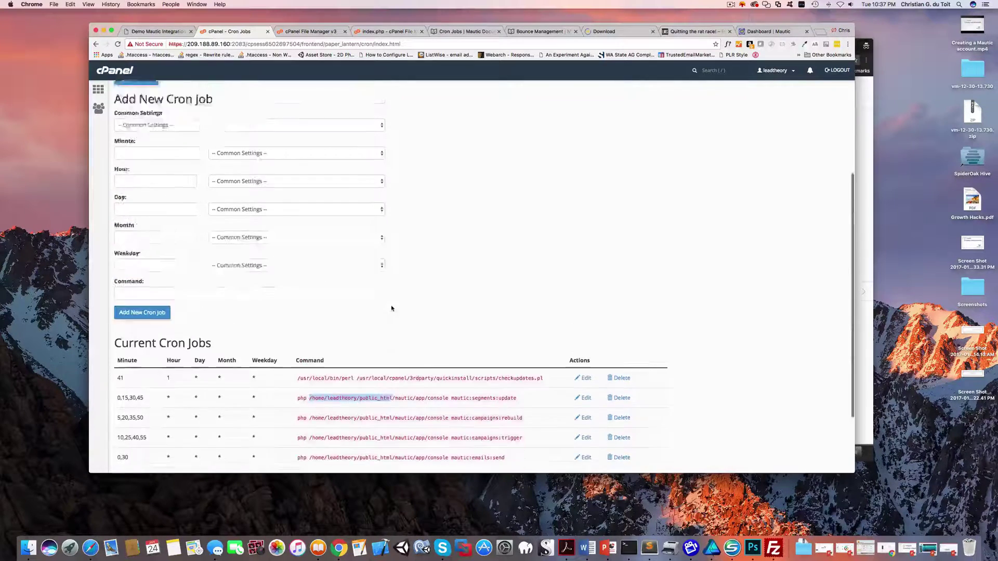
{"action": "left_click", "coordinate": [159, 212]}
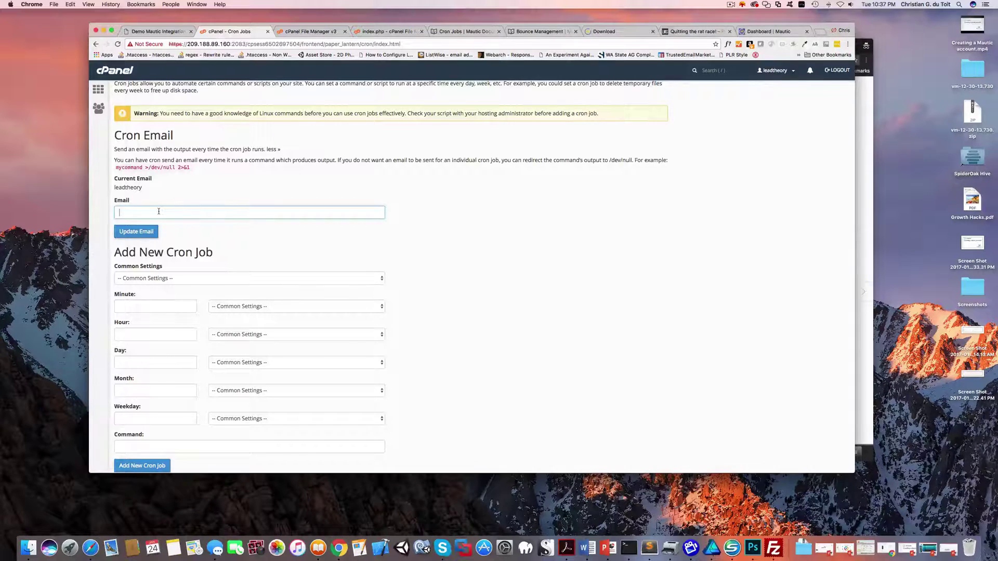
{"action": "scroll", "coordinate": [158, 211], "scroll_direction": "down", "scroll_amount": 1}
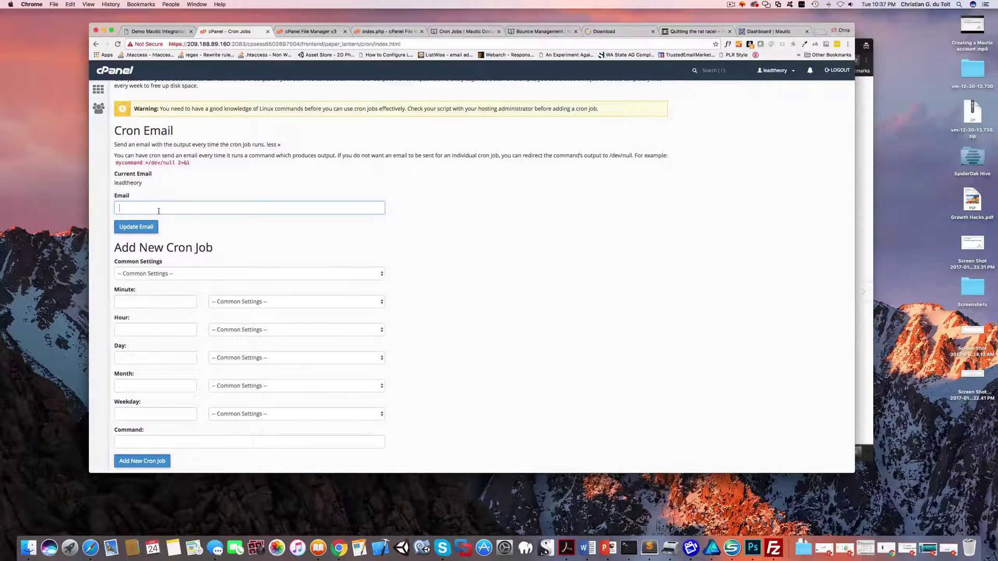
{"action": "scroll", "coordinate": [159, 211], "scroll_direction": "down", "scroll_amount": 1}
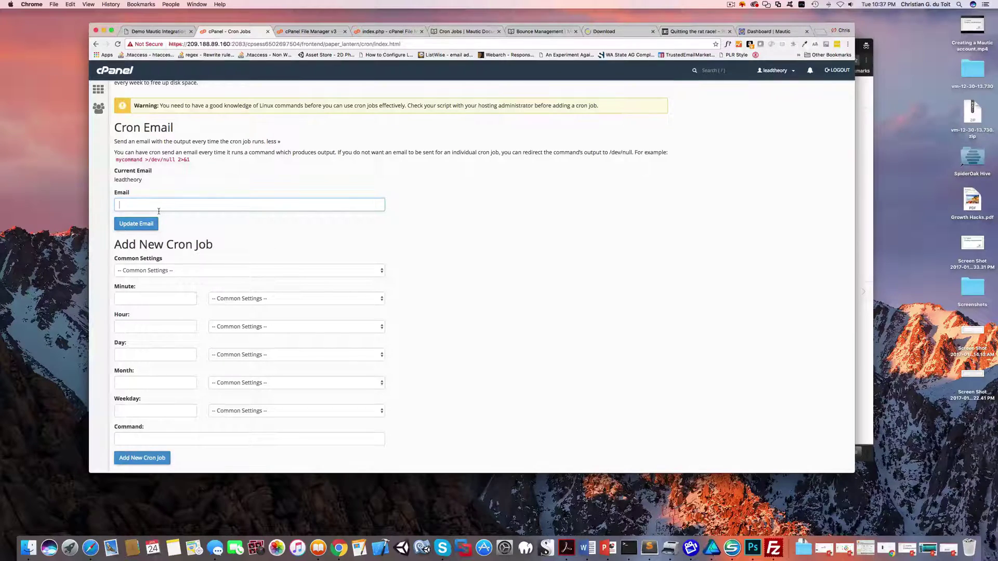
{"action": "scroll", "coordinate": [158, 211], "scroll_direction": "down", "scroll_amount": 2}
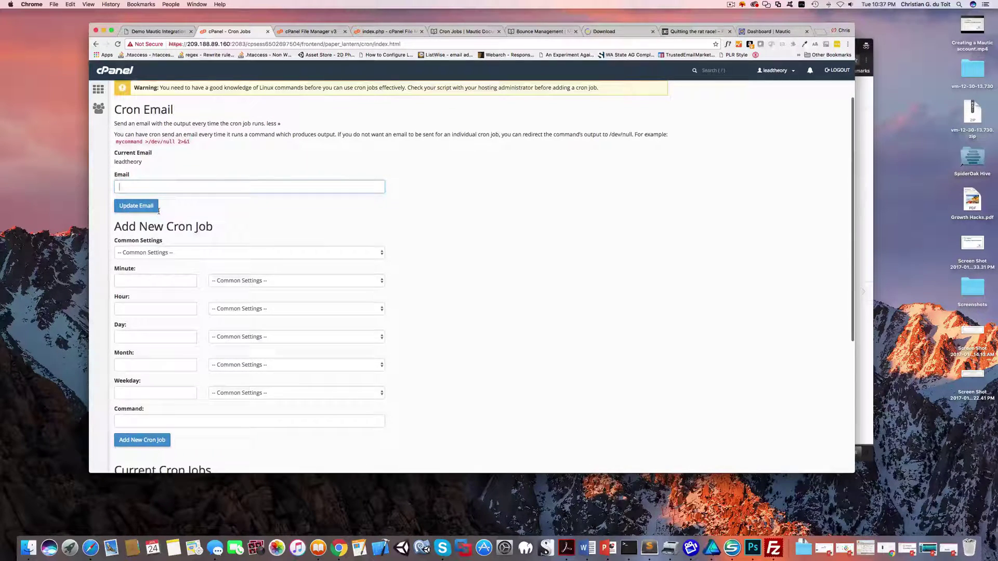
{"action": "scroll", "coordinate": [158, 211], "scroll_direction": "down", "scroll_amount": 10}
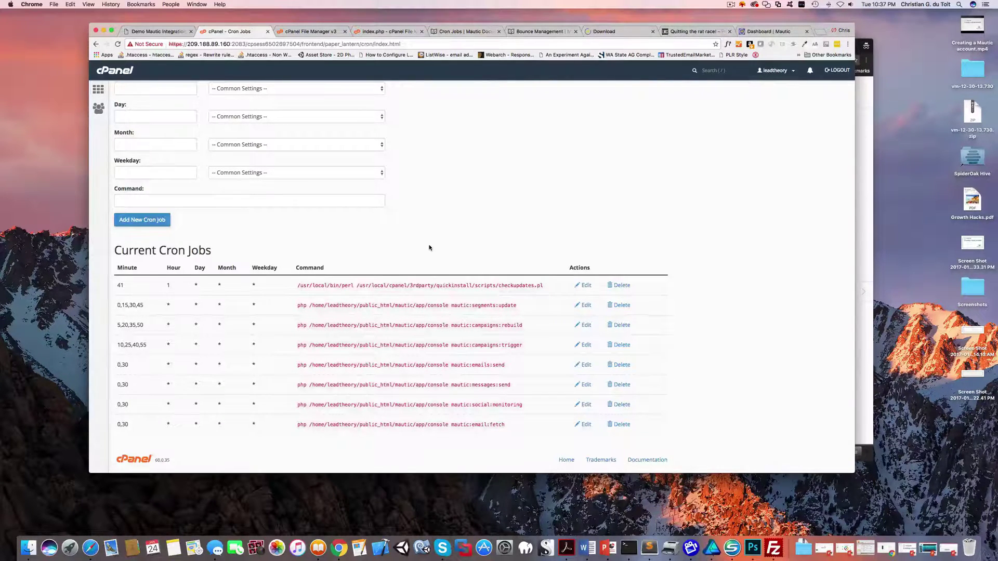
Reload the Mautic dashboard and scroll through its contacts, contact map and visits charts
{"action": "left_click", "coordinate": [747, 31]}
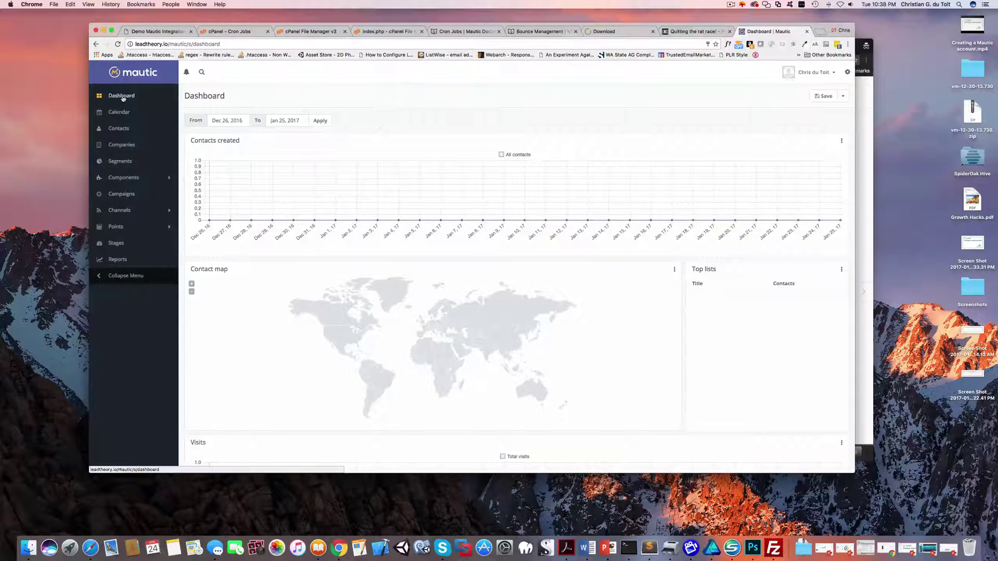
{"action": "left_click", "coordinate": [122, 98]}
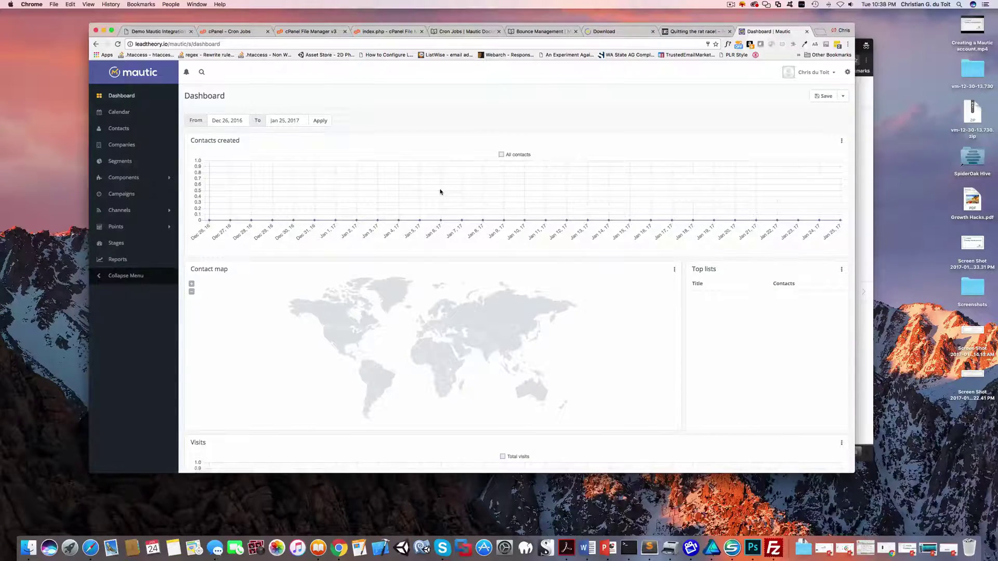
{"action": "scroll", "coordinate": [440, 192], "scroll_direction": "down", "scroll_amount": 2}
{"action": "scroll", "coordinate": [441, 192], "scroll_direction": "down", "scroll_amount": 10}
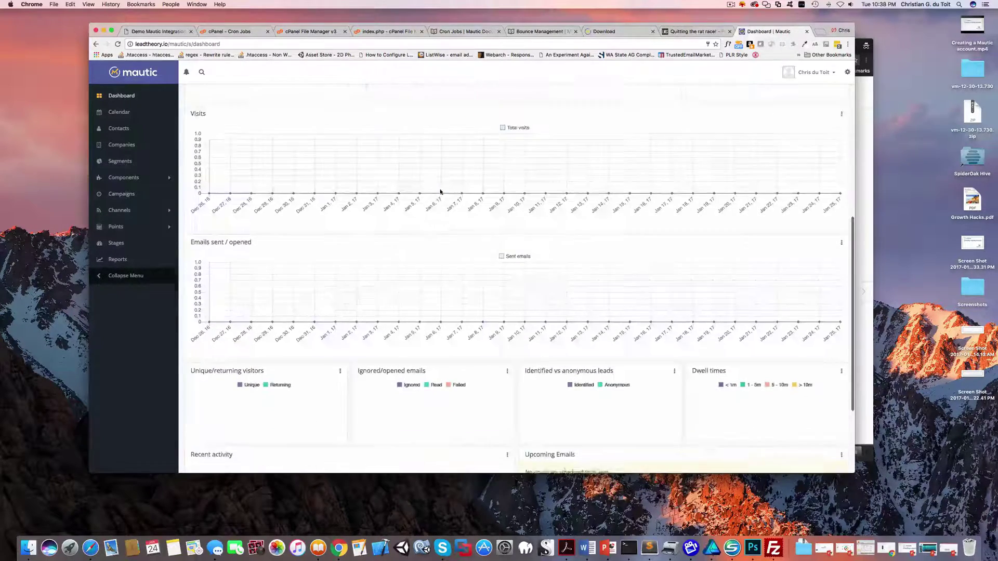
{"action": "scroll", "coordinate": [440, 192], "scroll_direction": "up", "scroll_amount": 13}
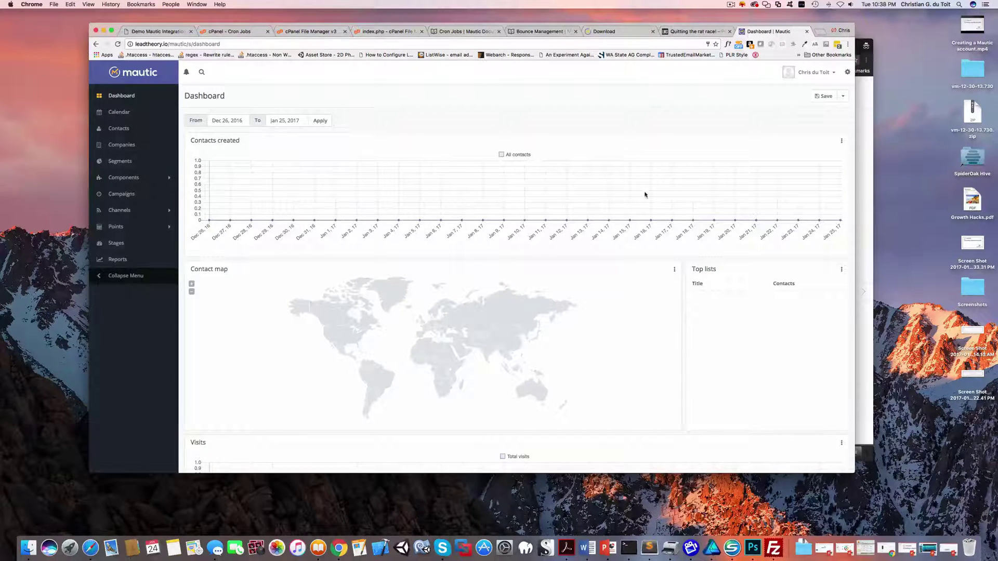
Choose Configuration from the Mautic settings panel to reach General Settings
{"action": "left_click", "coordinate": [847, 72]}
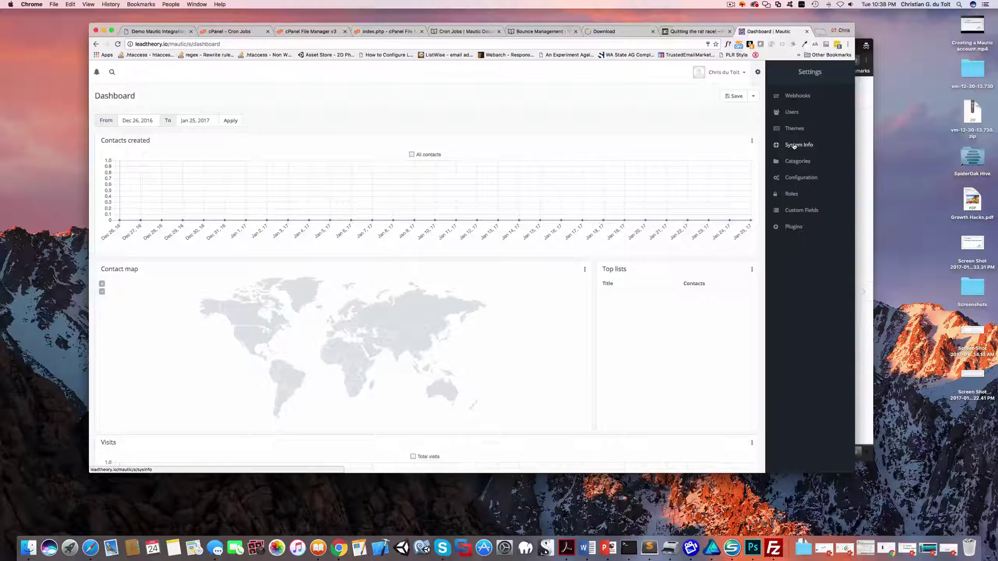
{"action": "left_click", "coordinate": [794, 146]}
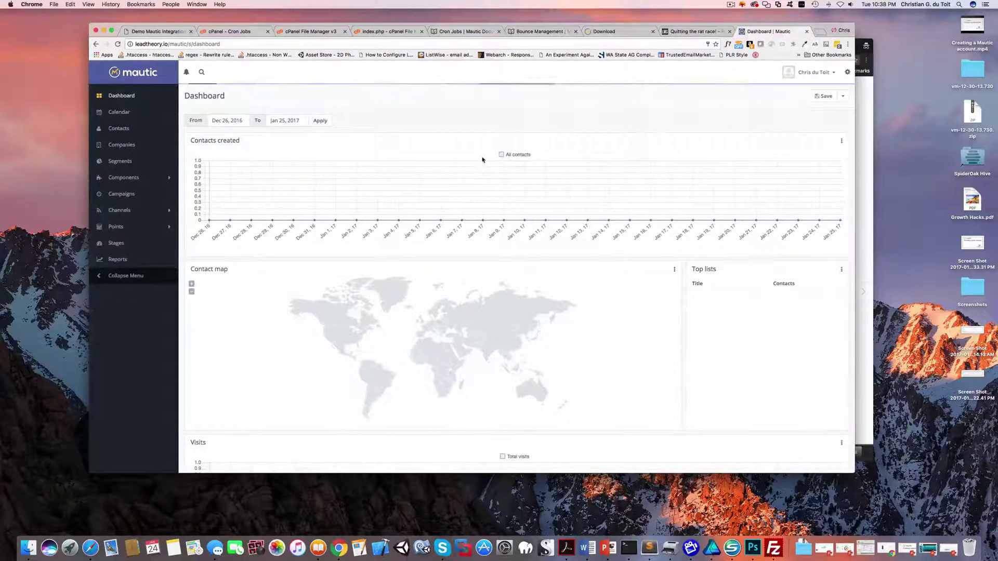